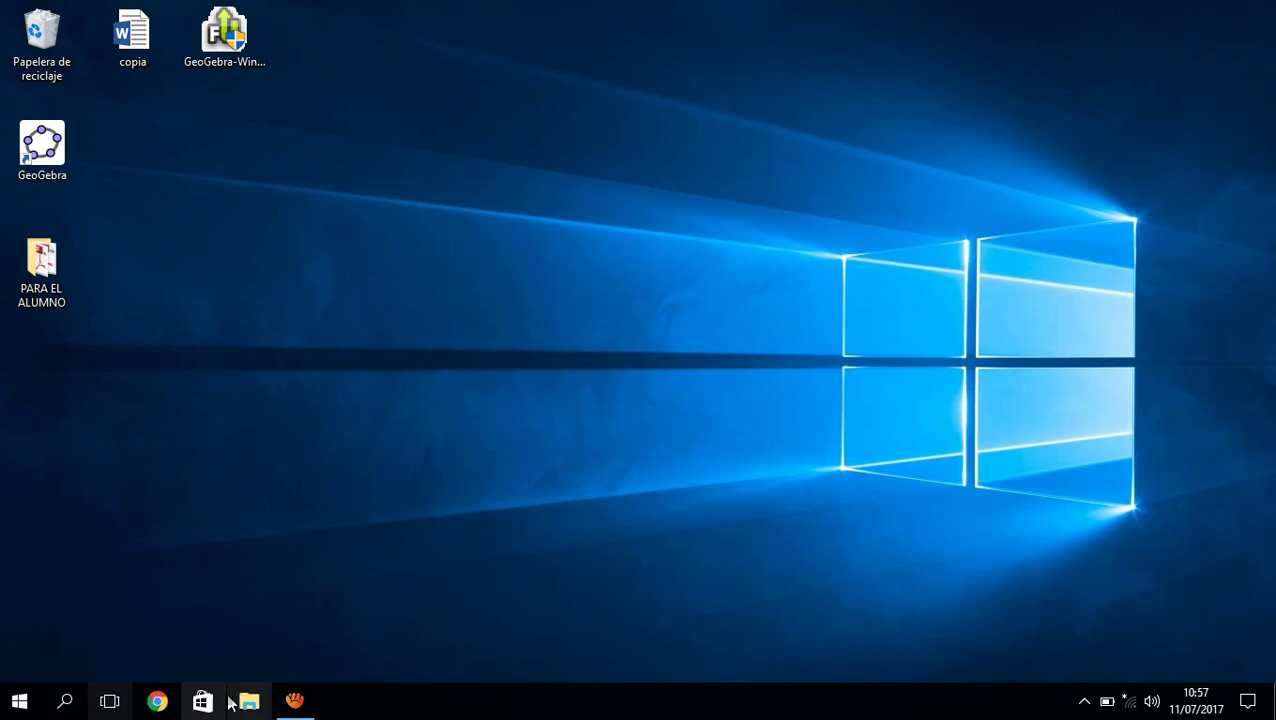
Launch CorelDRAW X6 by running the command coreldrw.
key(super+r)
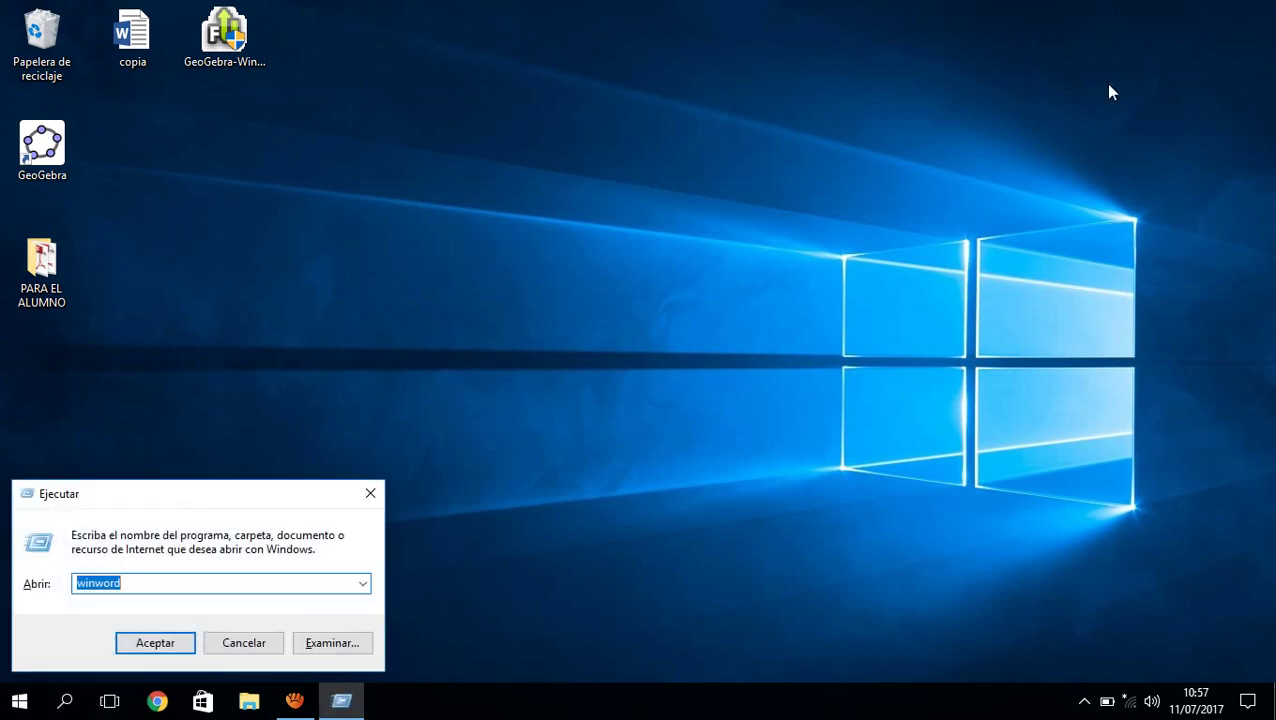
text(coreldrw)
key(Return)
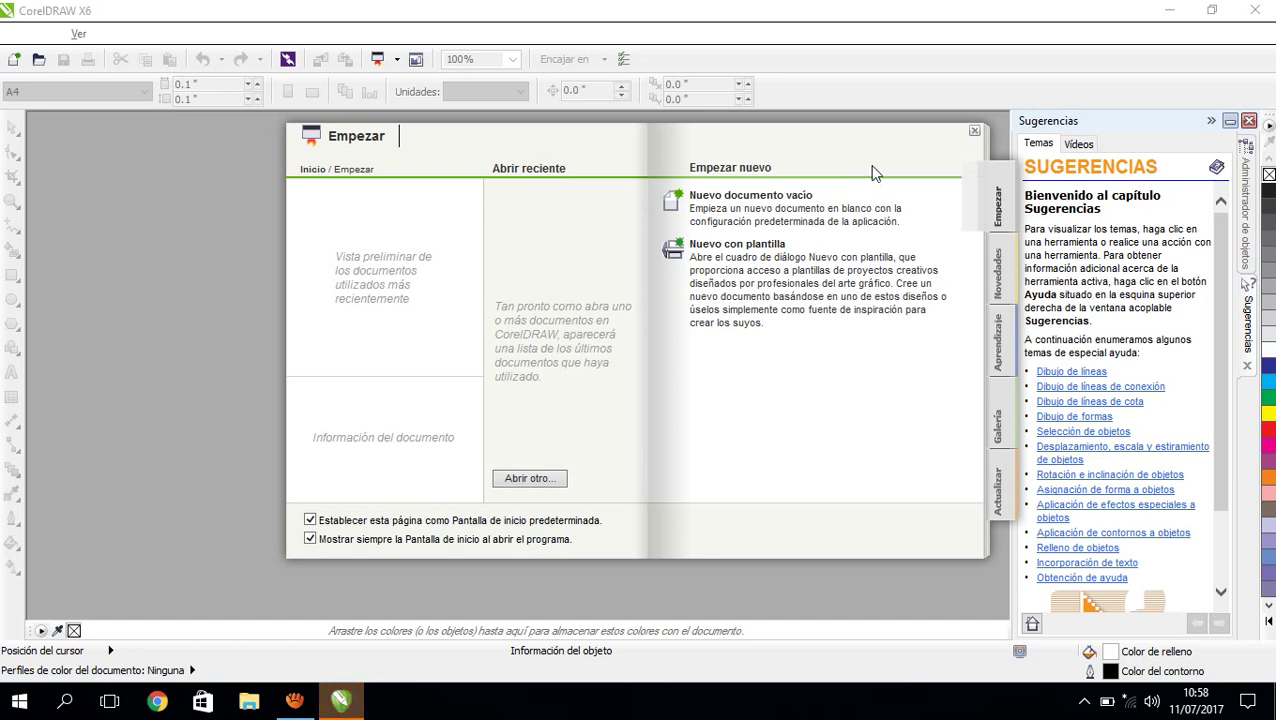
Create a new blank A4 portrait document named dibujo with centimetres as its unit.
click(736, 195)
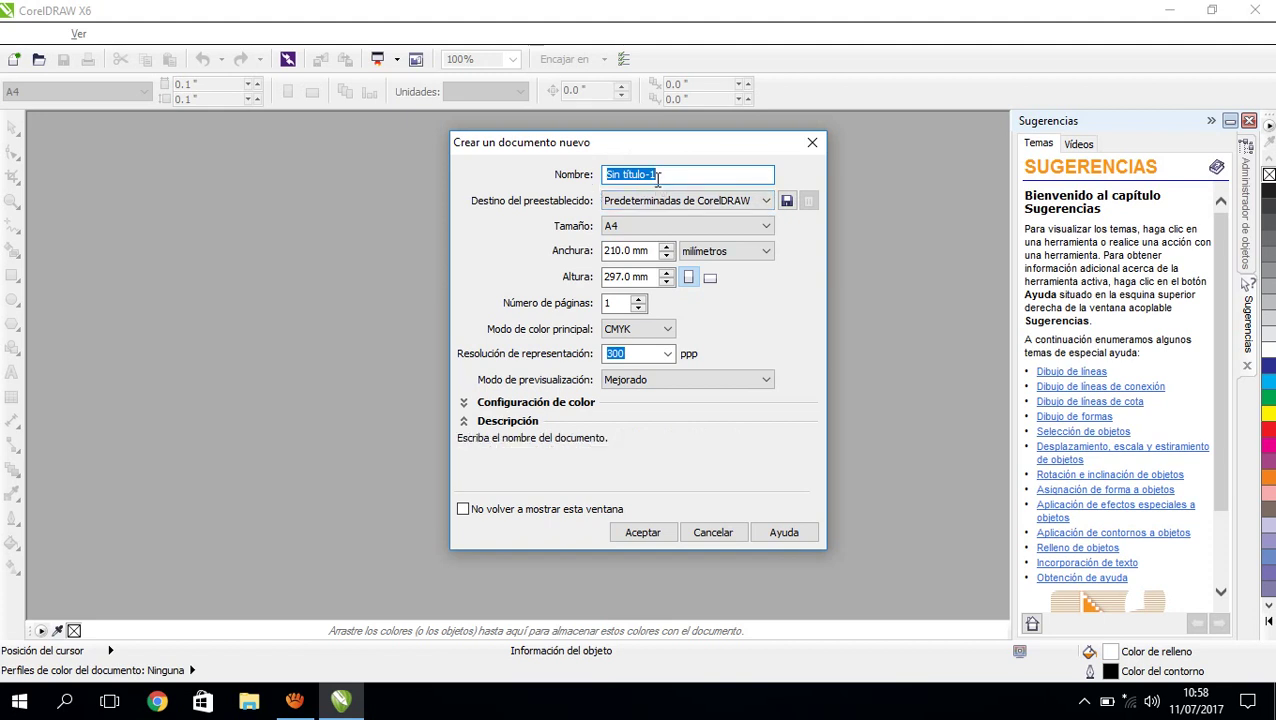
text(dibujo)
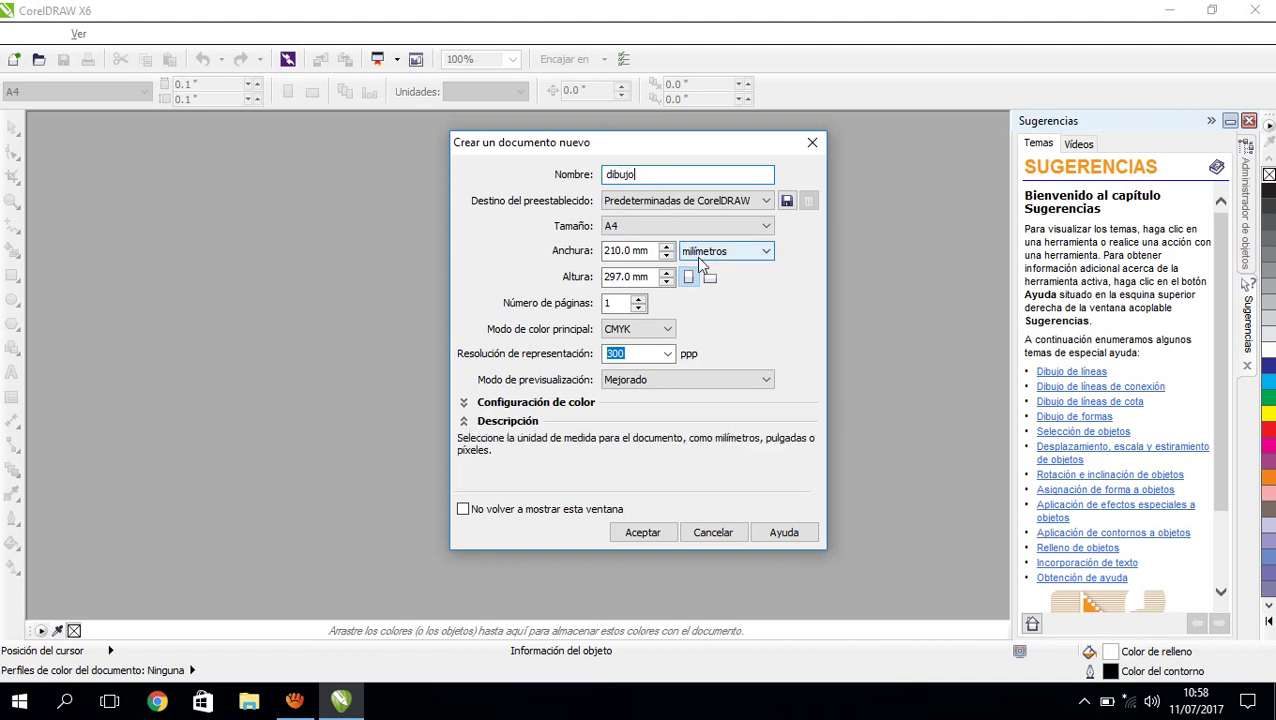
click(701, 257)
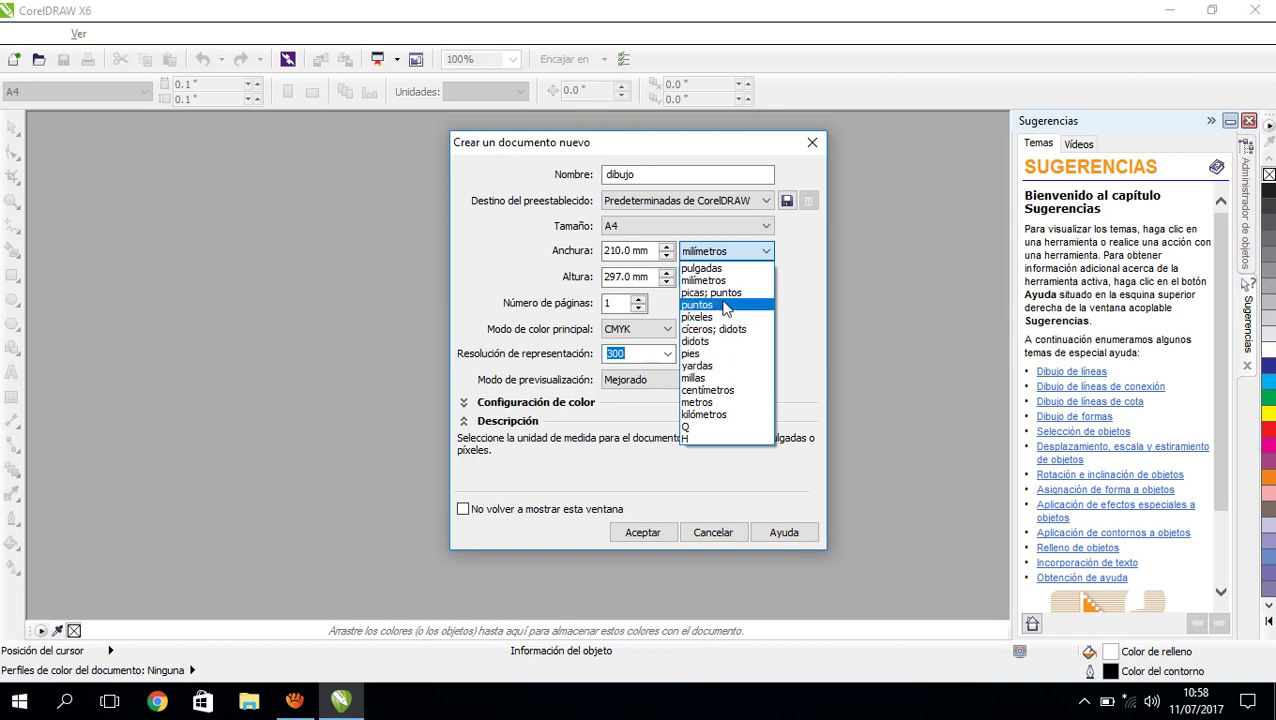
click(700, 390)
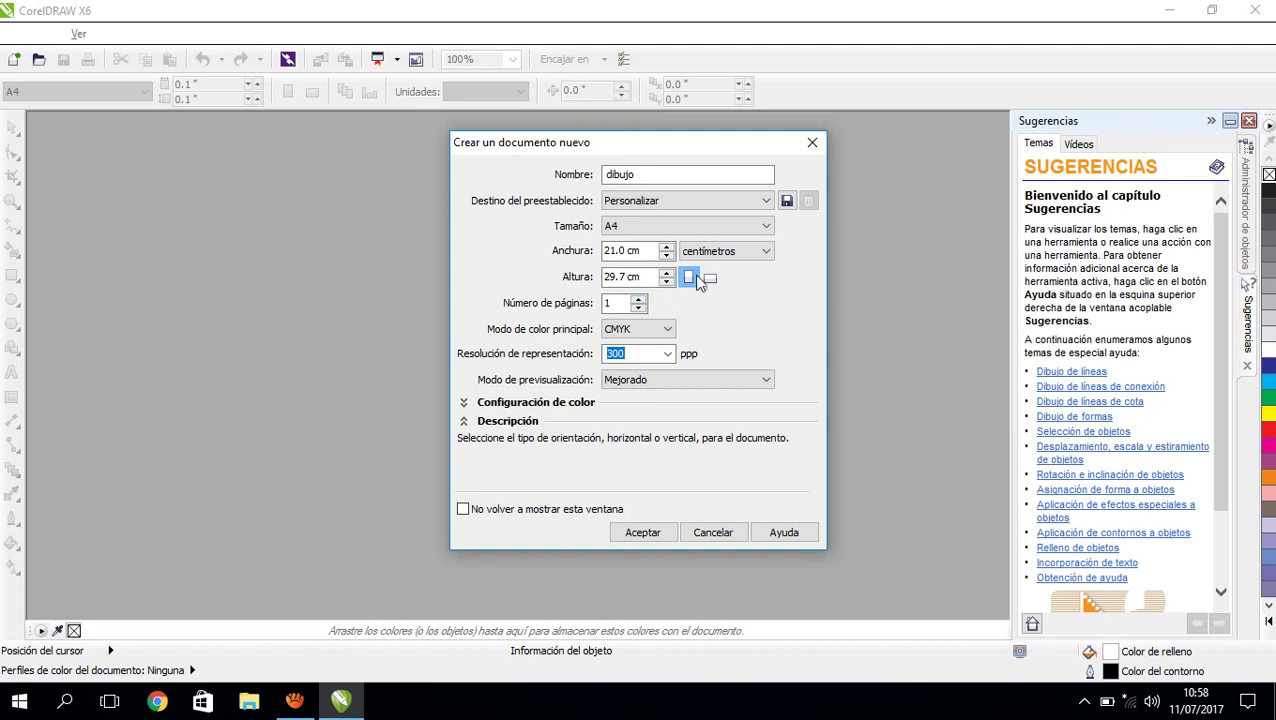
click(644, 531)
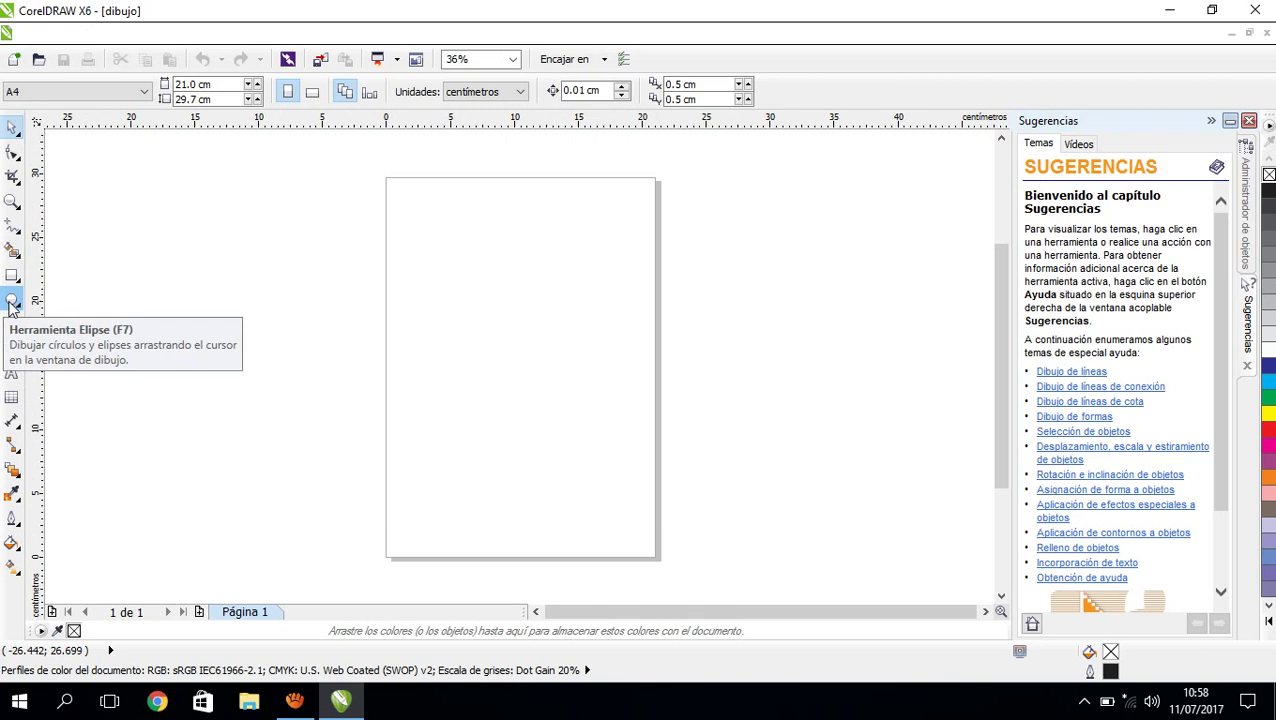
Draw an ellipse near the page's upper-left corner and set its size to 10 × 10 cm.
click(12, 303)
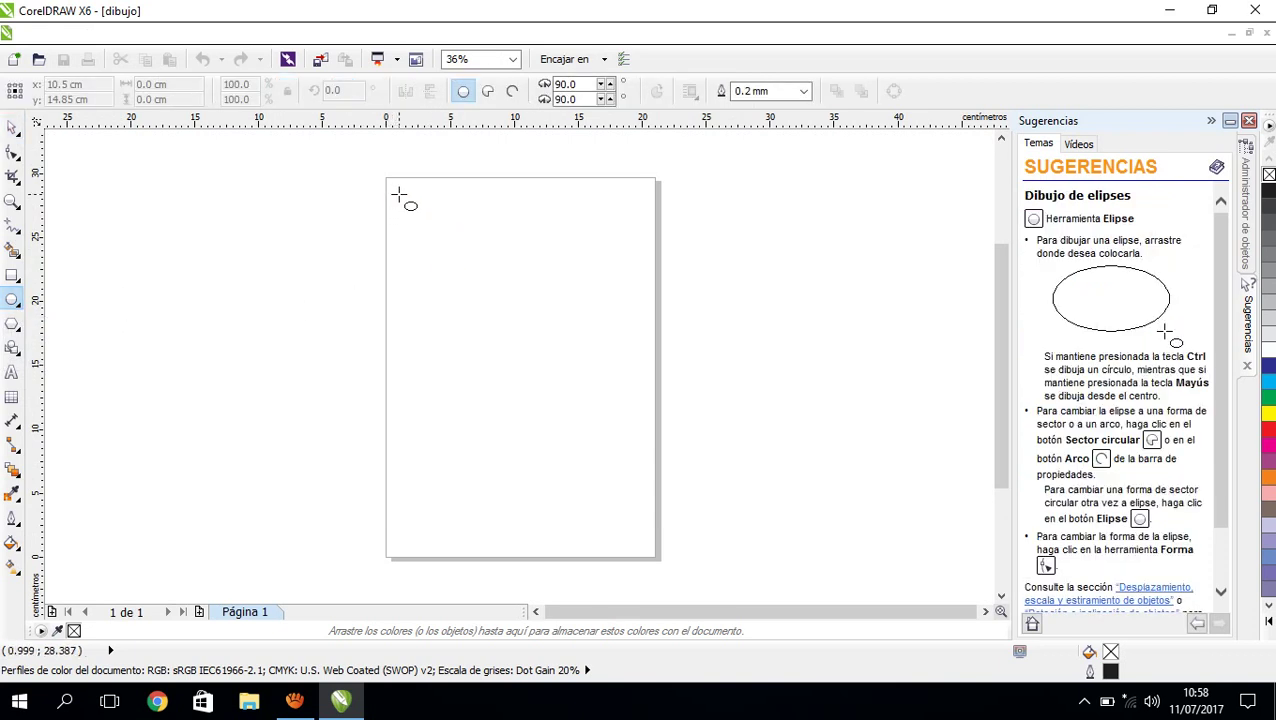
drag(399, 193, 447, 297)
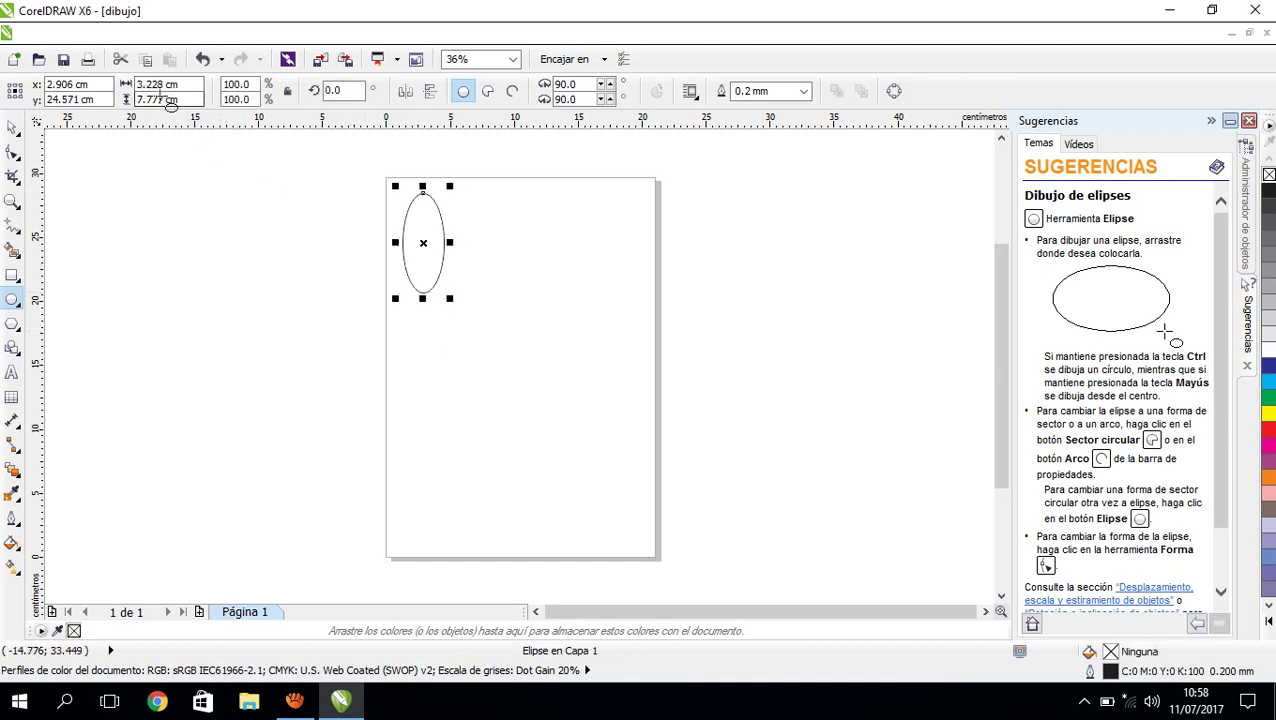
double_click(147, 80)
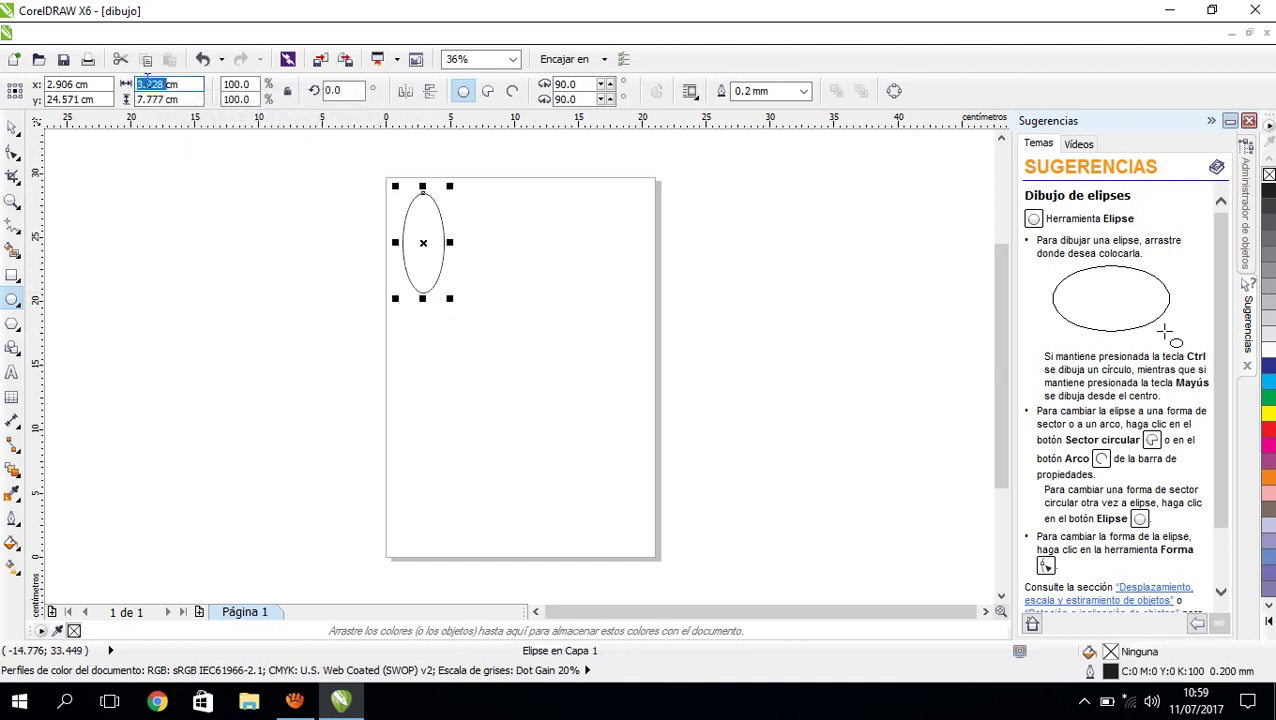
text(10)
key(Tab)
text(1)
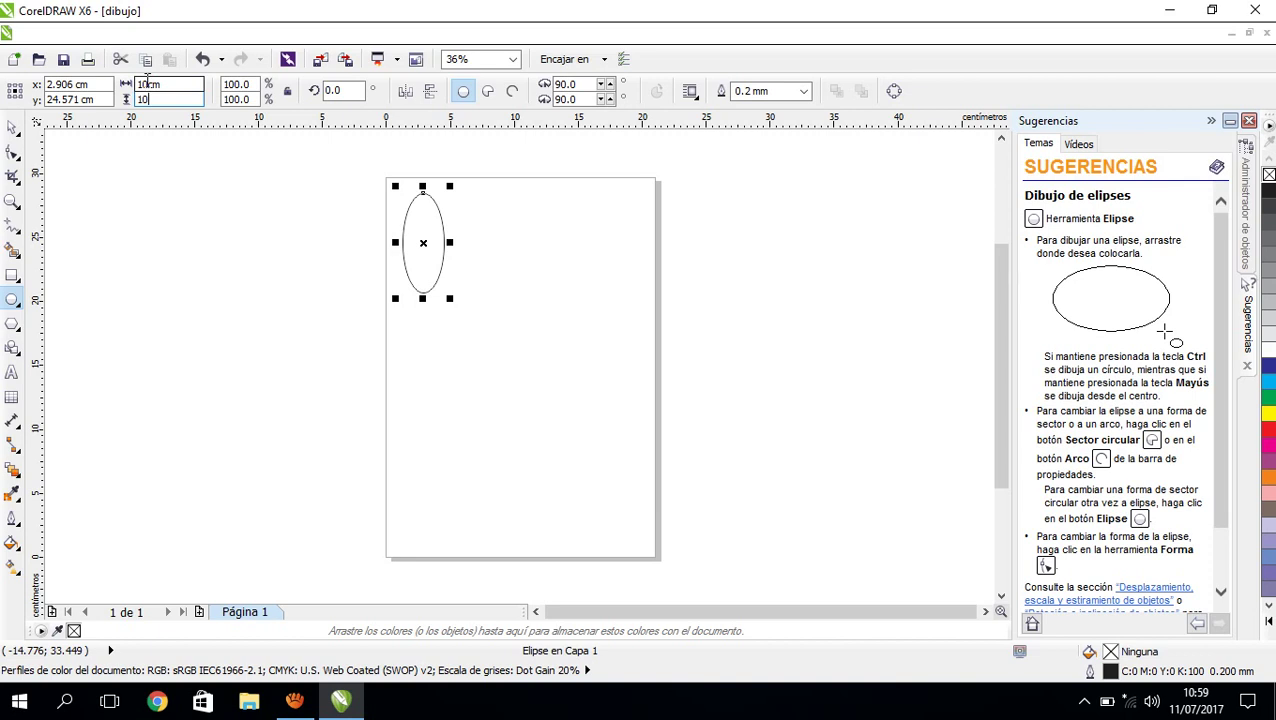
key(Return)
Move the 10 cm circle to the middle of the page's upper half and duplicate it in place at 15 × 15 cm.
click(12, 127)
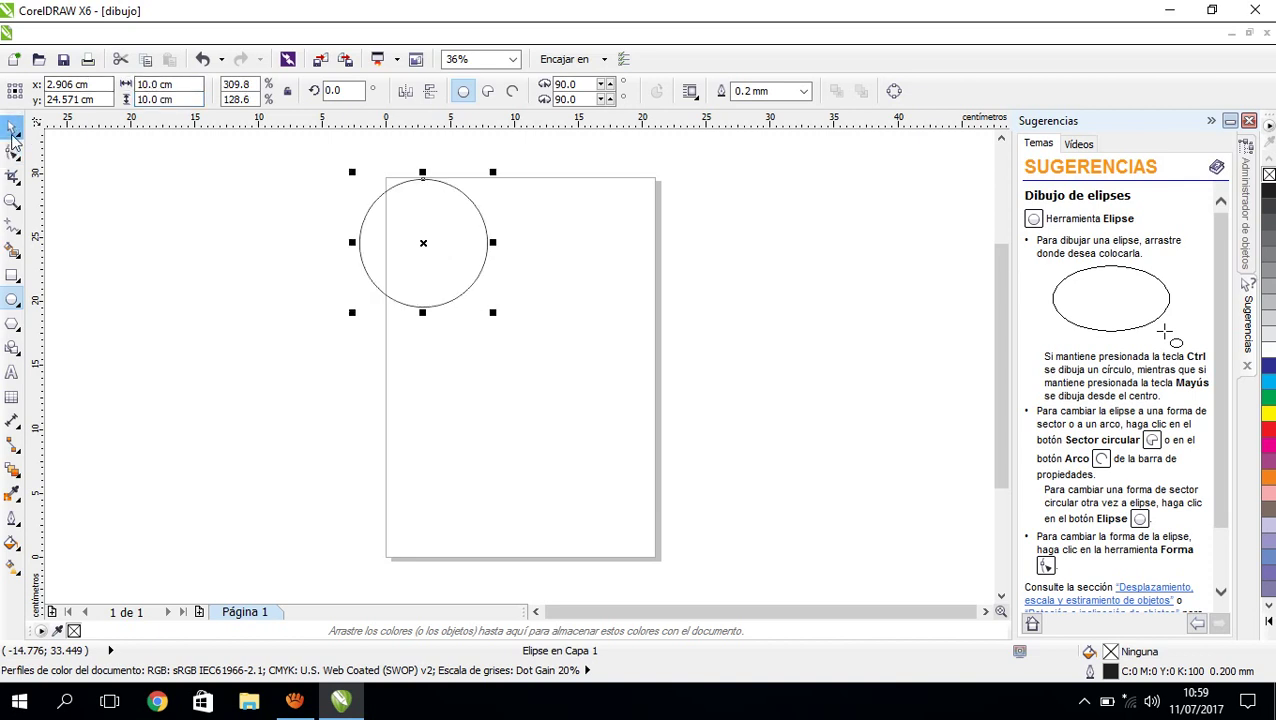
drag(445, 228, 539, 256)
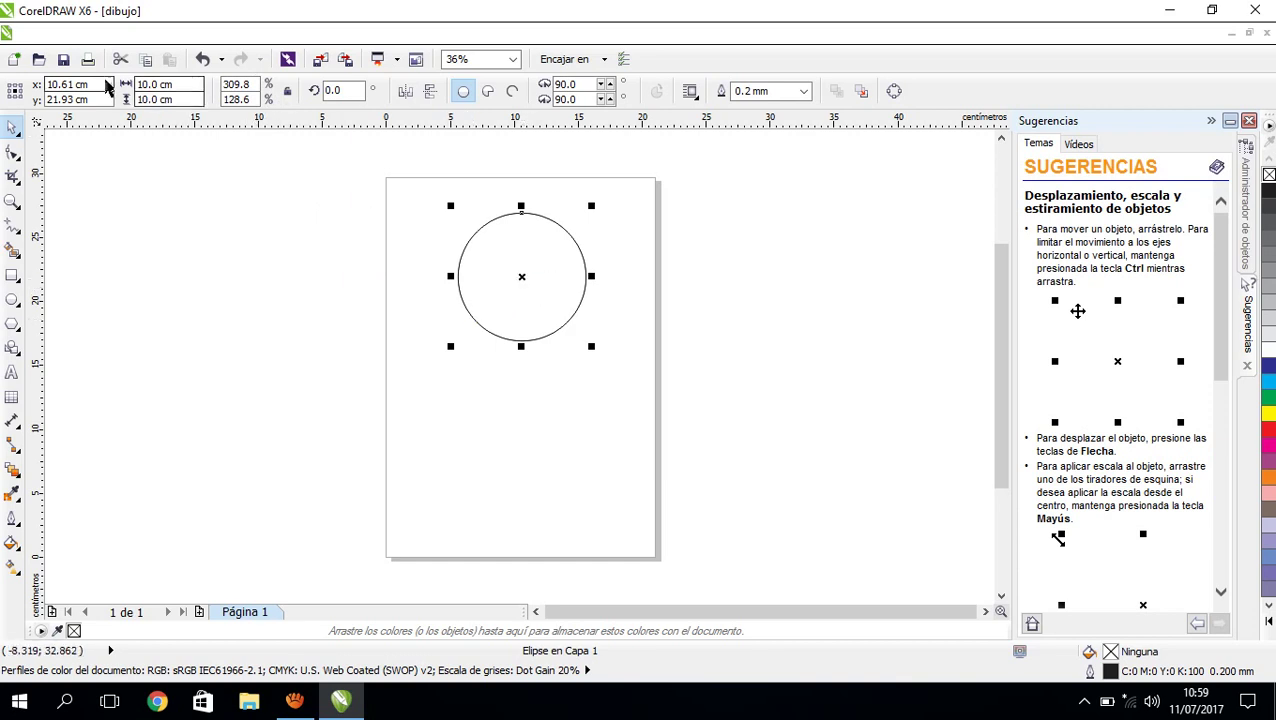
double_click(142, 84)
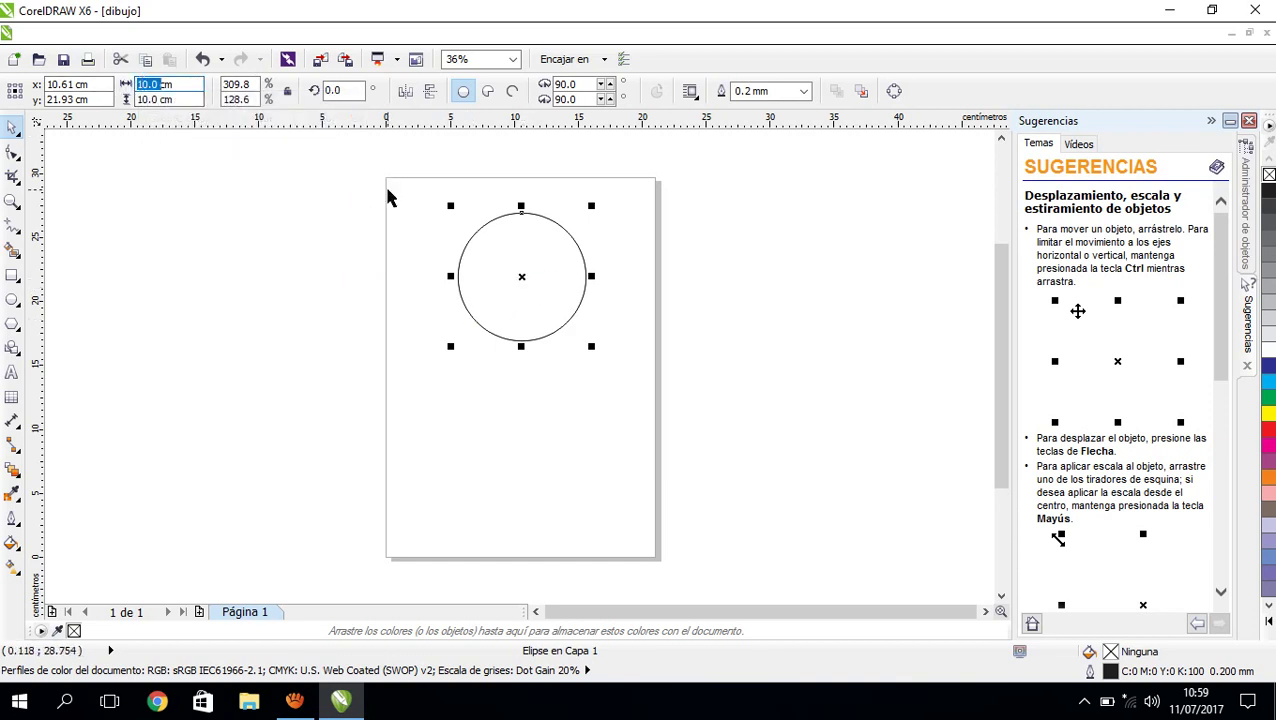
text(15)
key(Tab)
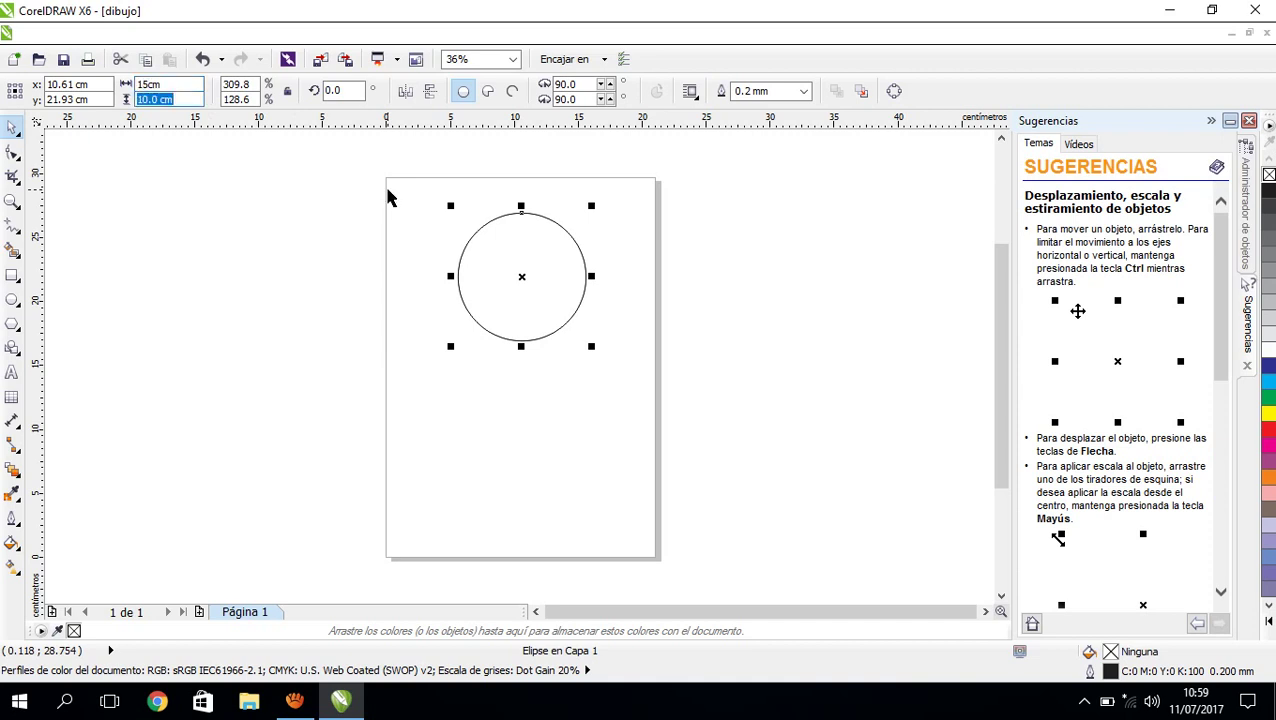
text(15)
key(Return)
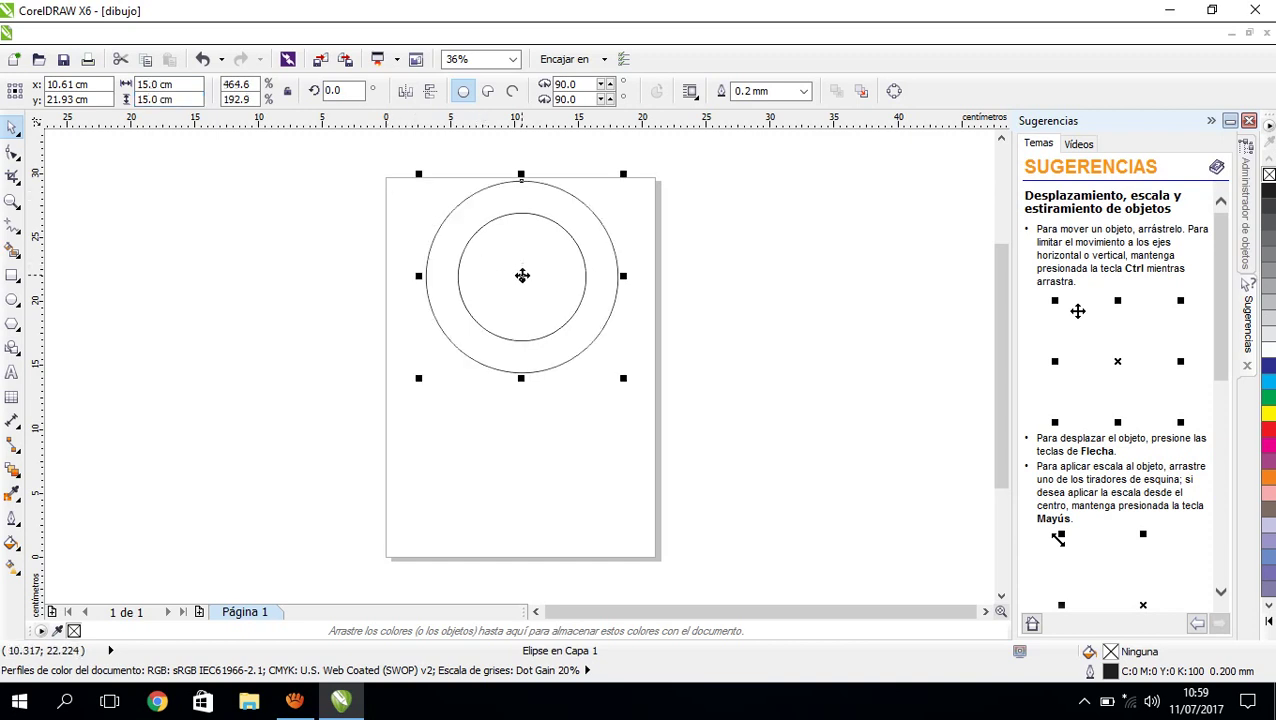
Duplicate the 15 cm circle in place and set the copy's size to 5 × 5 cm.
click(488, 247)
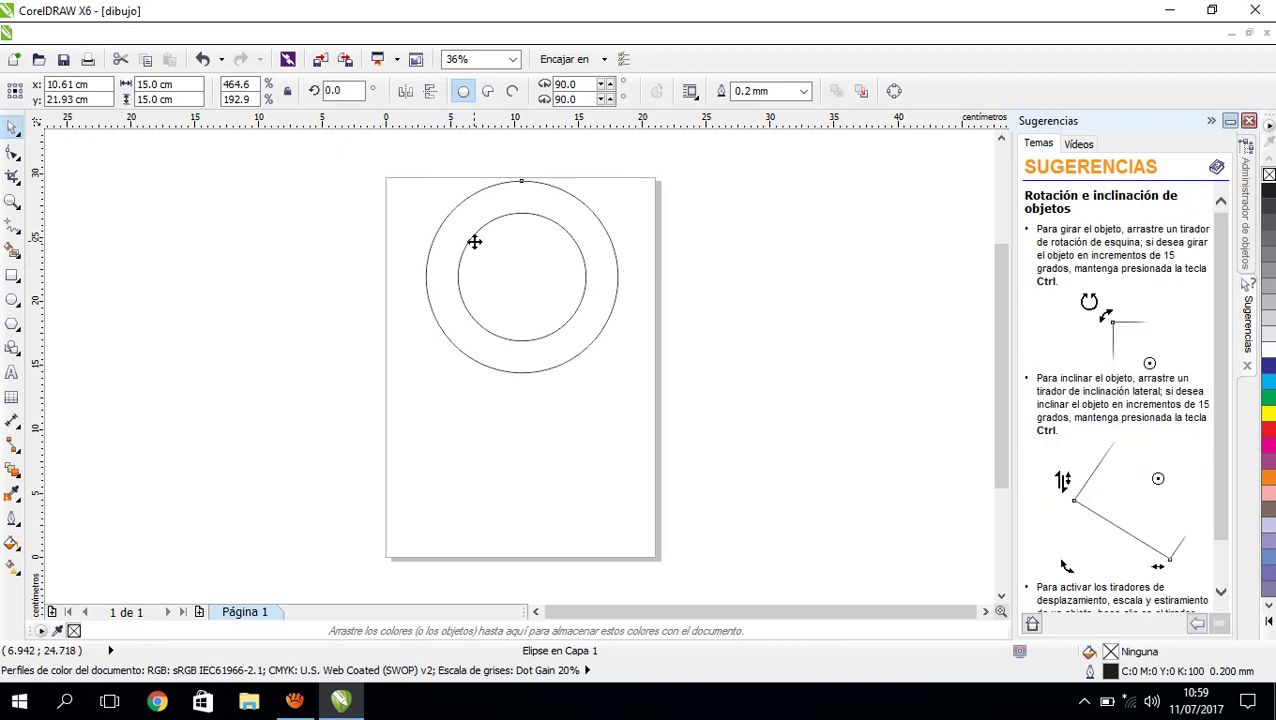
click(474, 241)
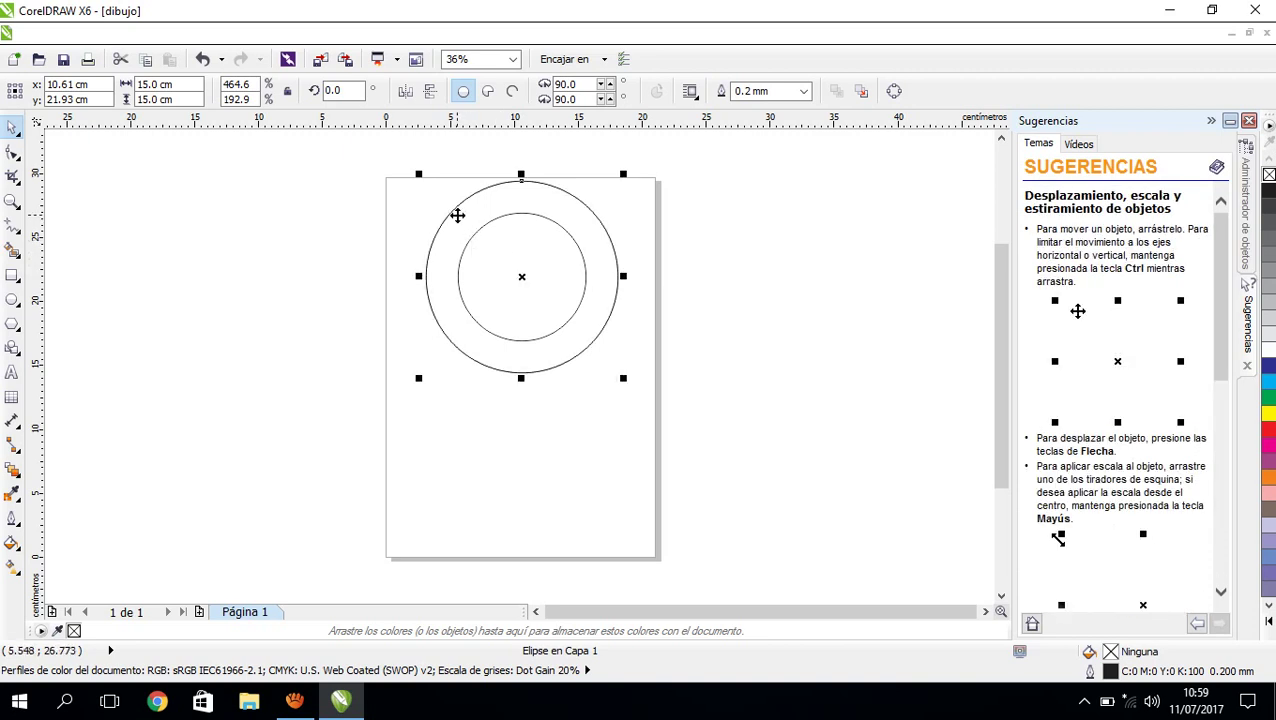
click(150, 87)
double_click(141, 86)
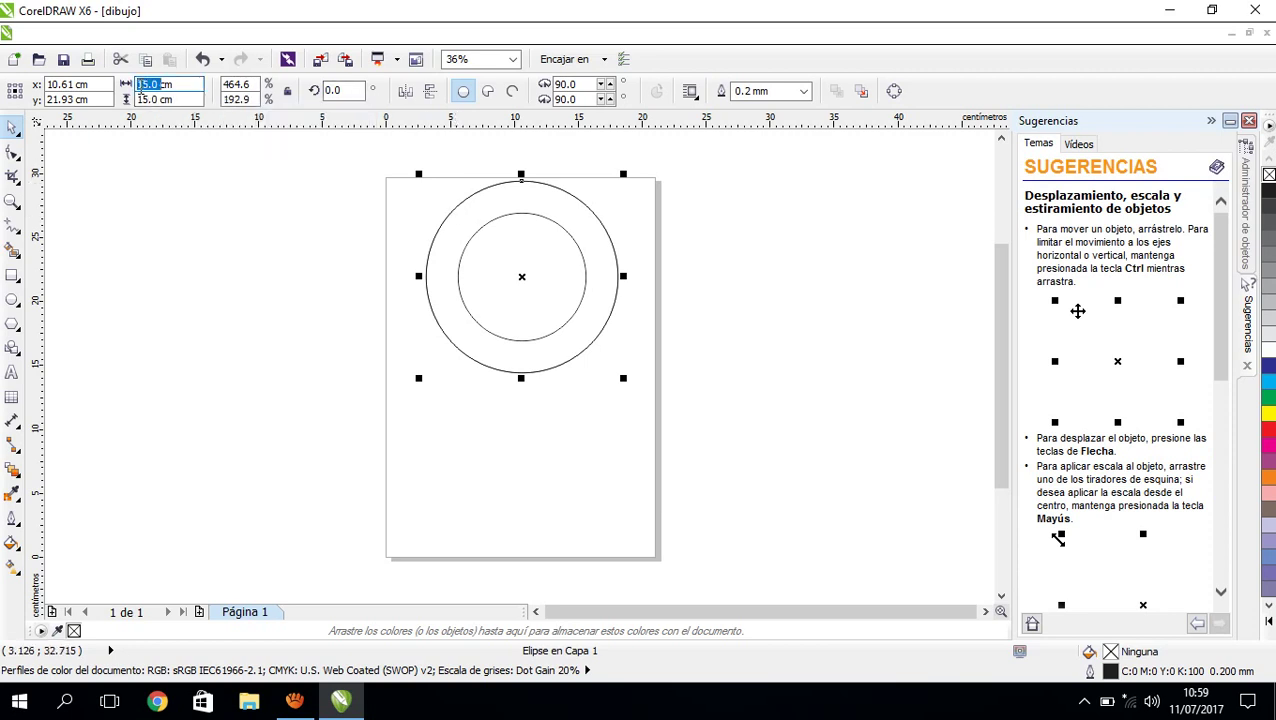
text(8)
key(Tab)
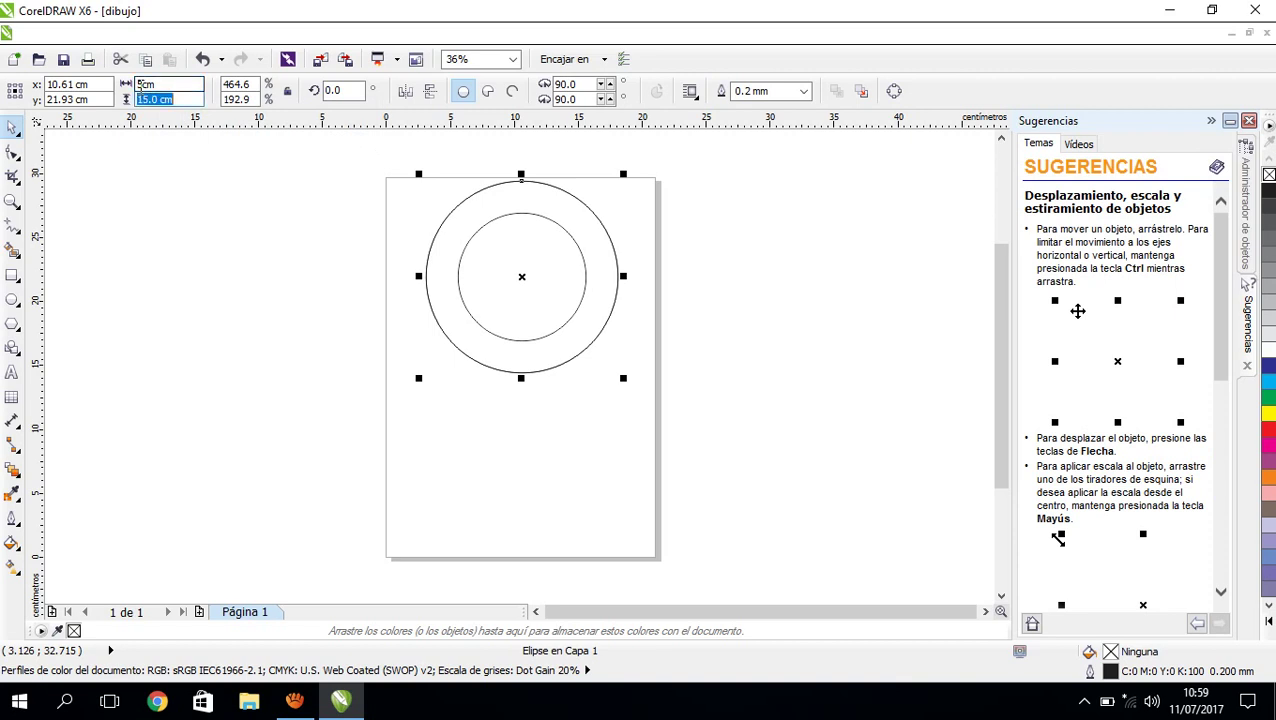
text(5)
key(Return)
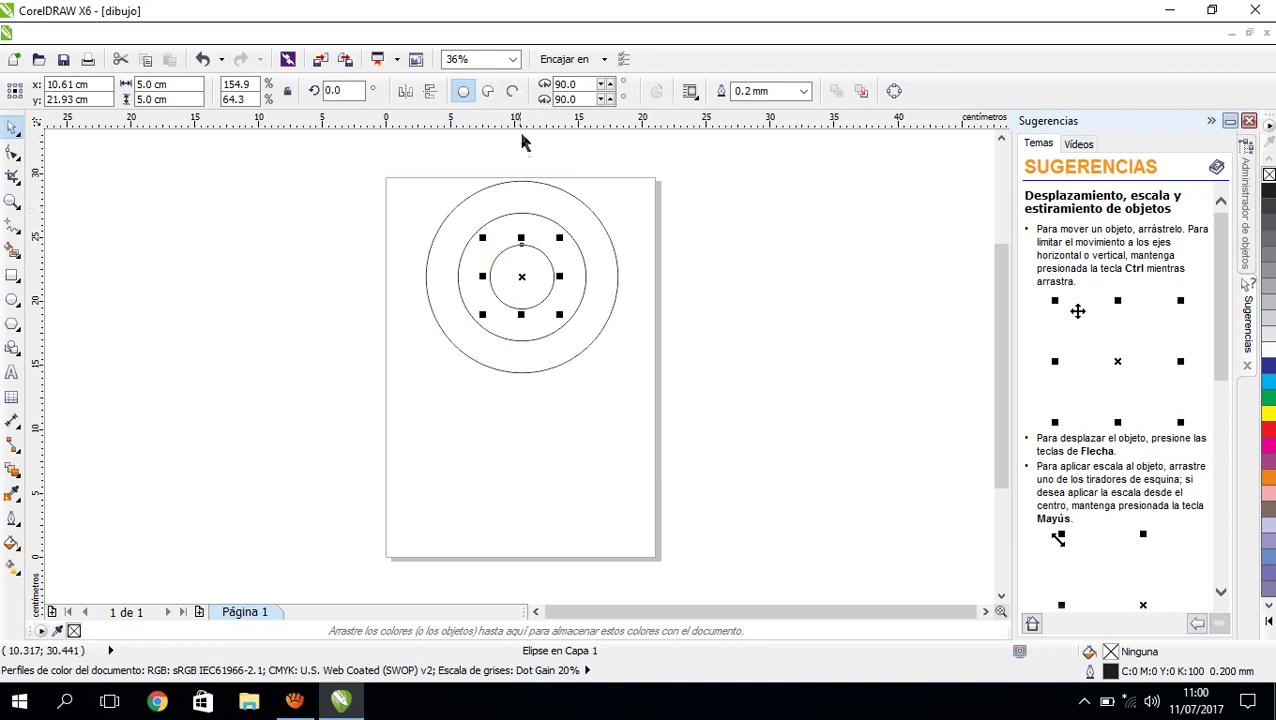
Fill the 5 cm inner circle and the 15 cm outer circle with white.
click(1267, 354)
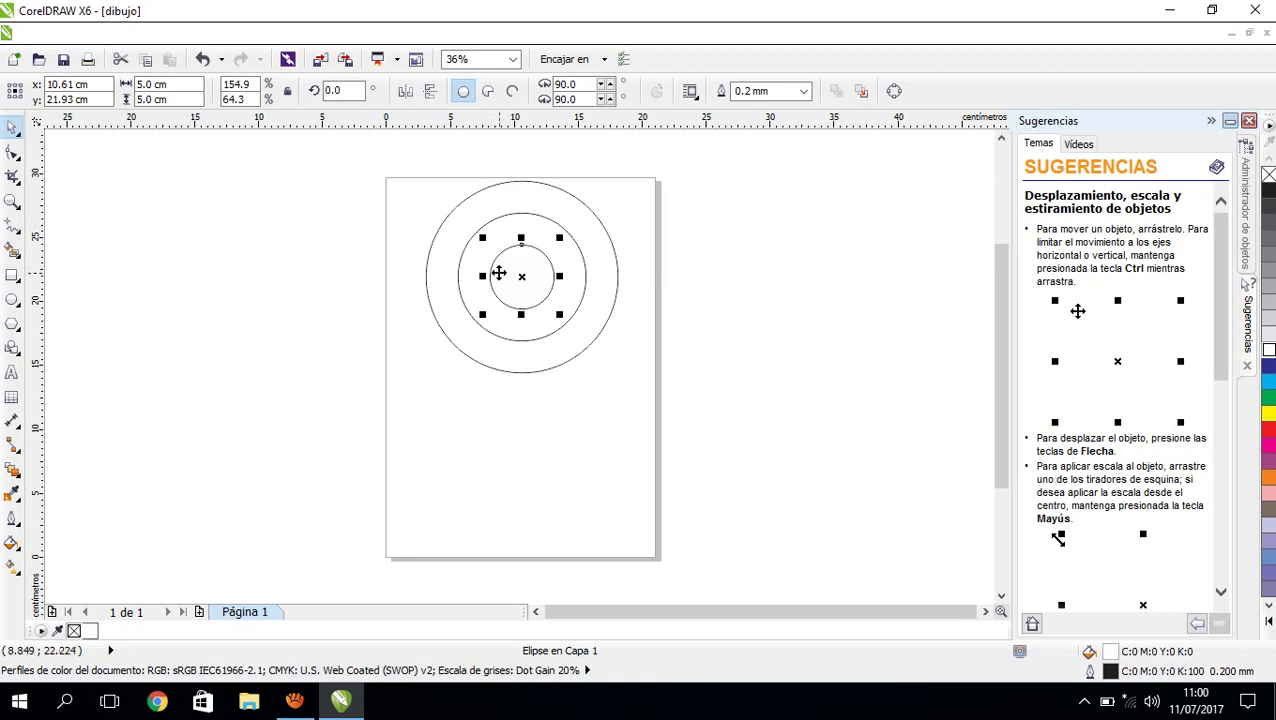
key(Tab)
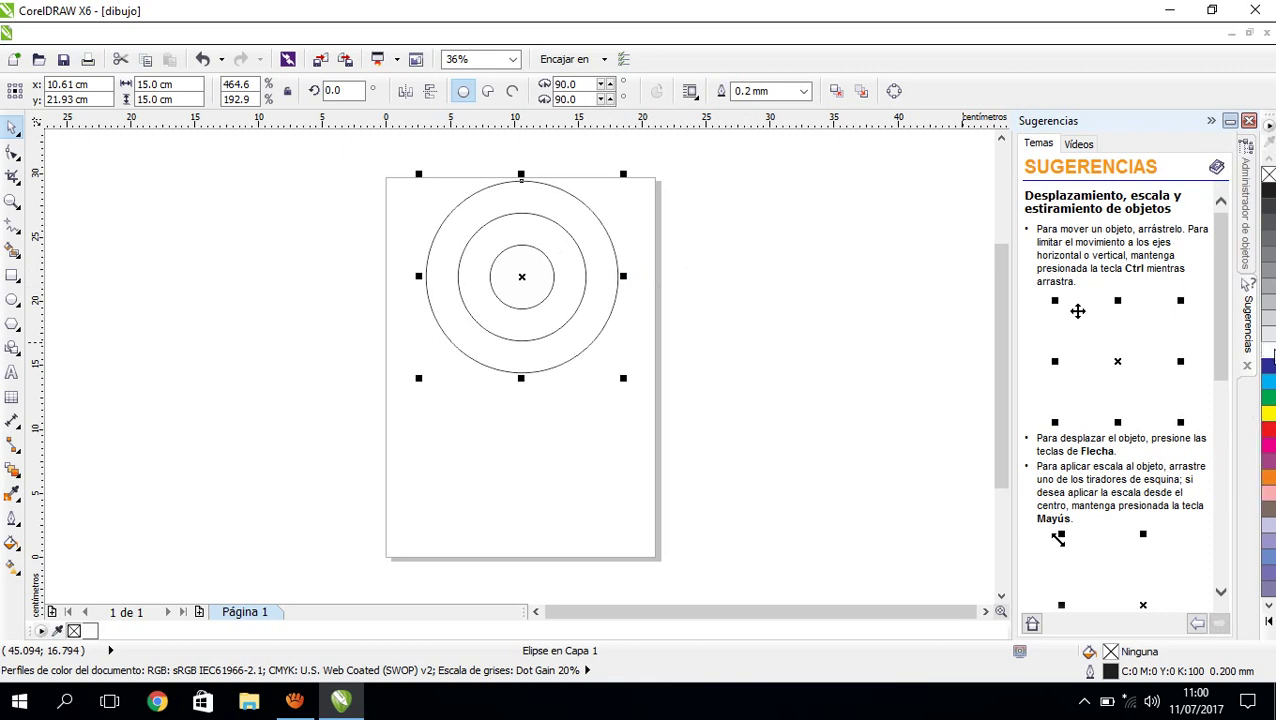
click(1268, 350)
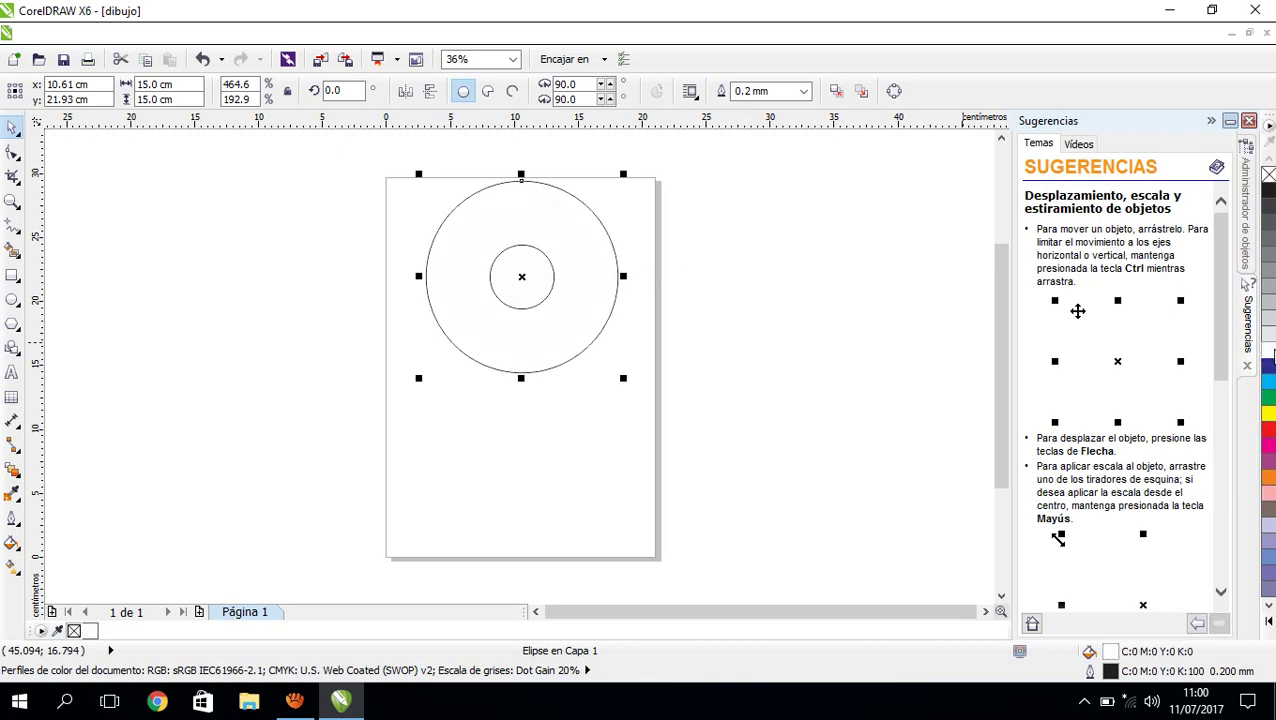
Send the white 15 cm circle behind the other circles.
click(451, 277)
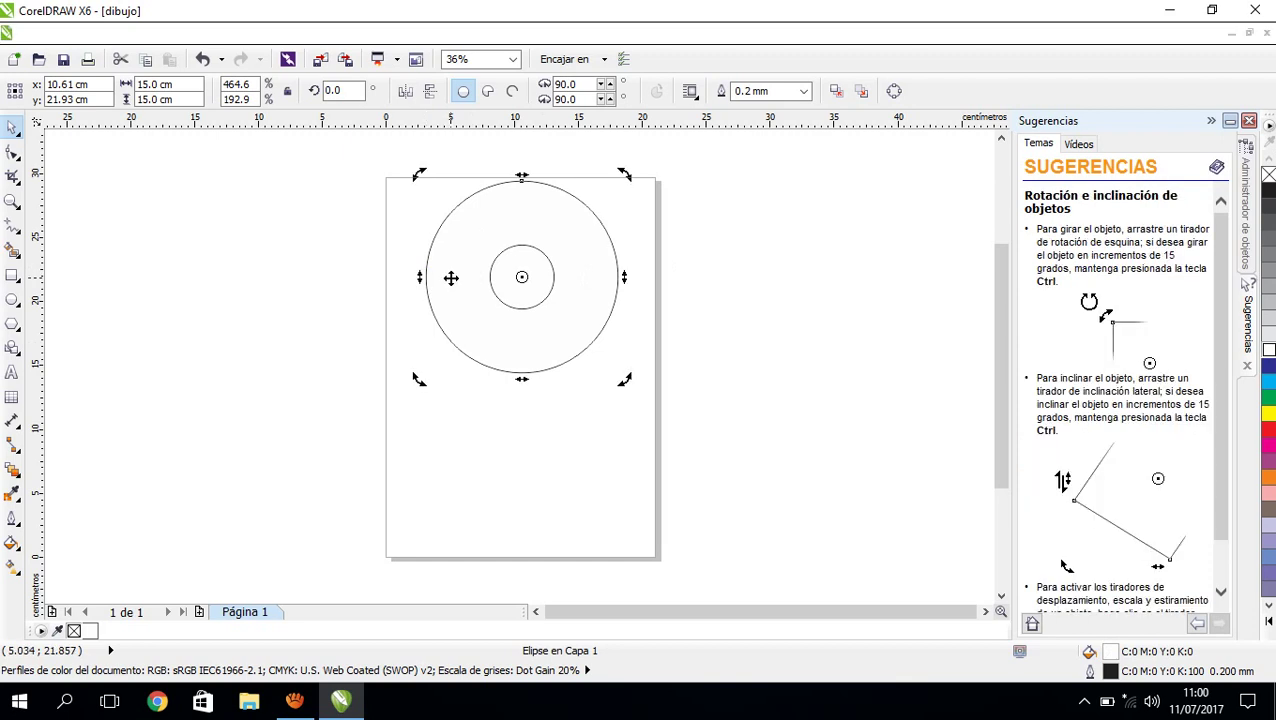
click(451, 277)
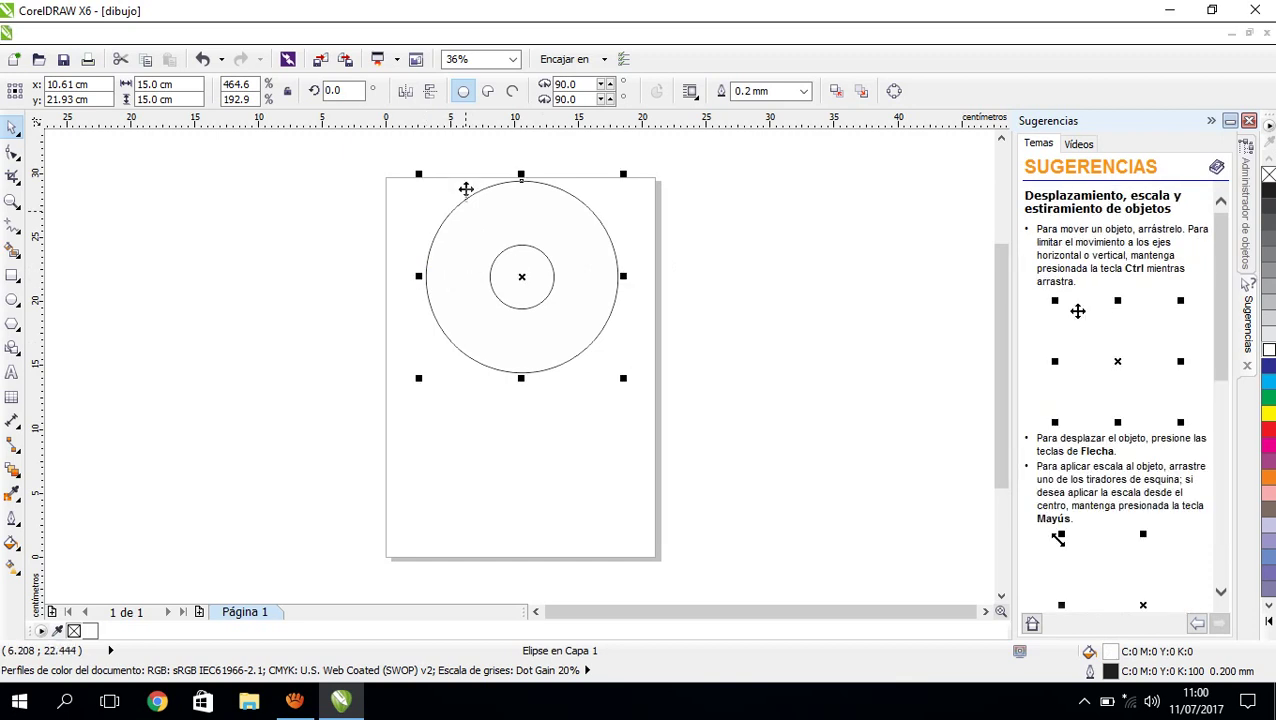
click(262, 37)
mouse_move(262, 124)
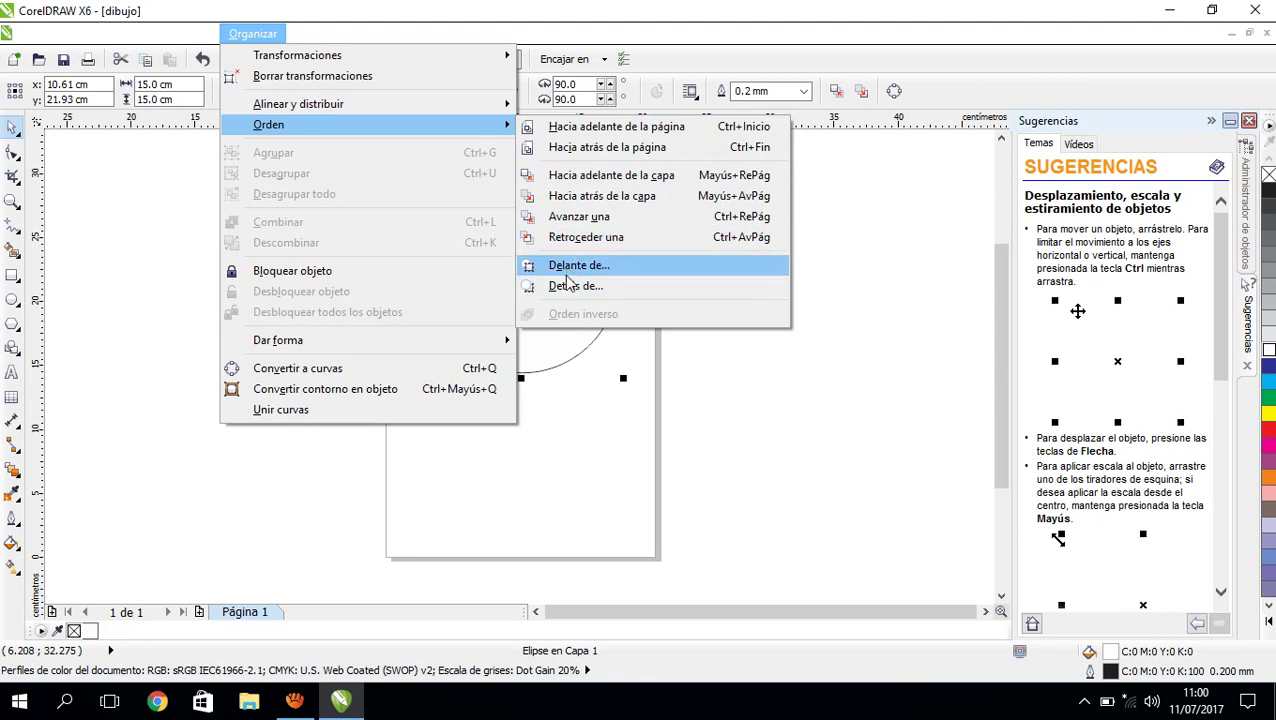
click(593, 148)
Fill the 10 cm middle circle with red.
click(528, 242)
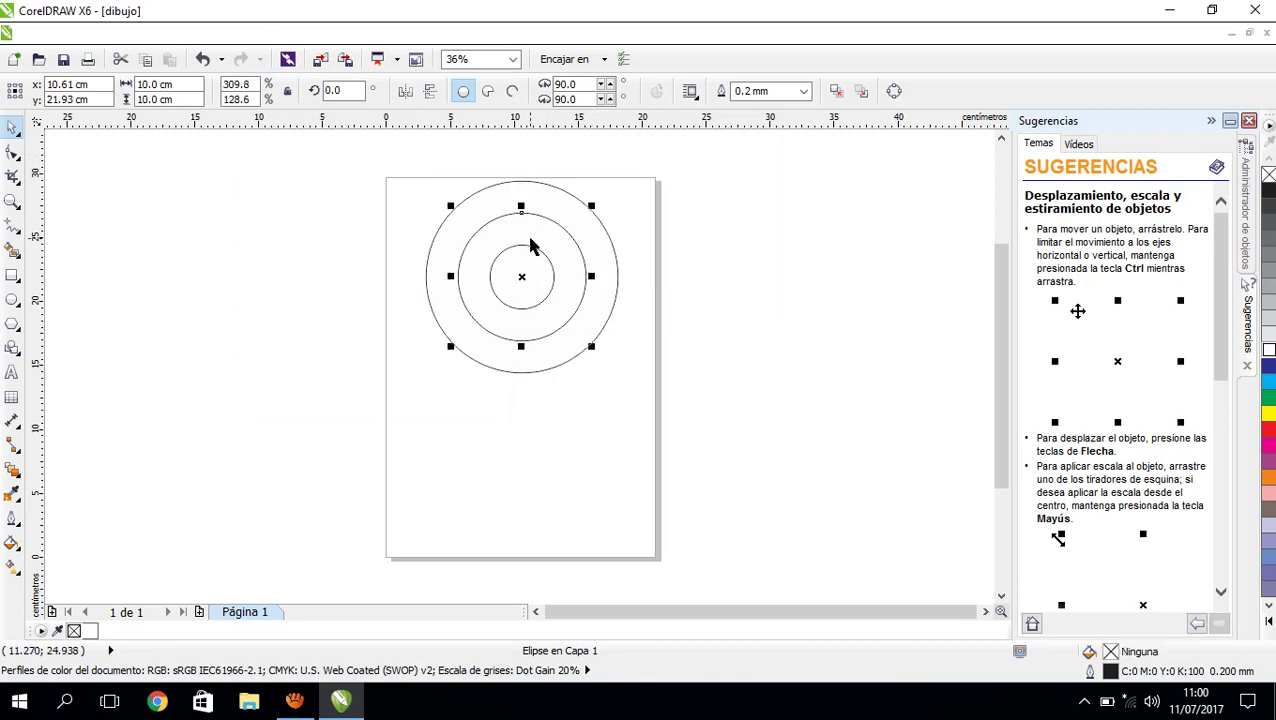
click(1265, 432)
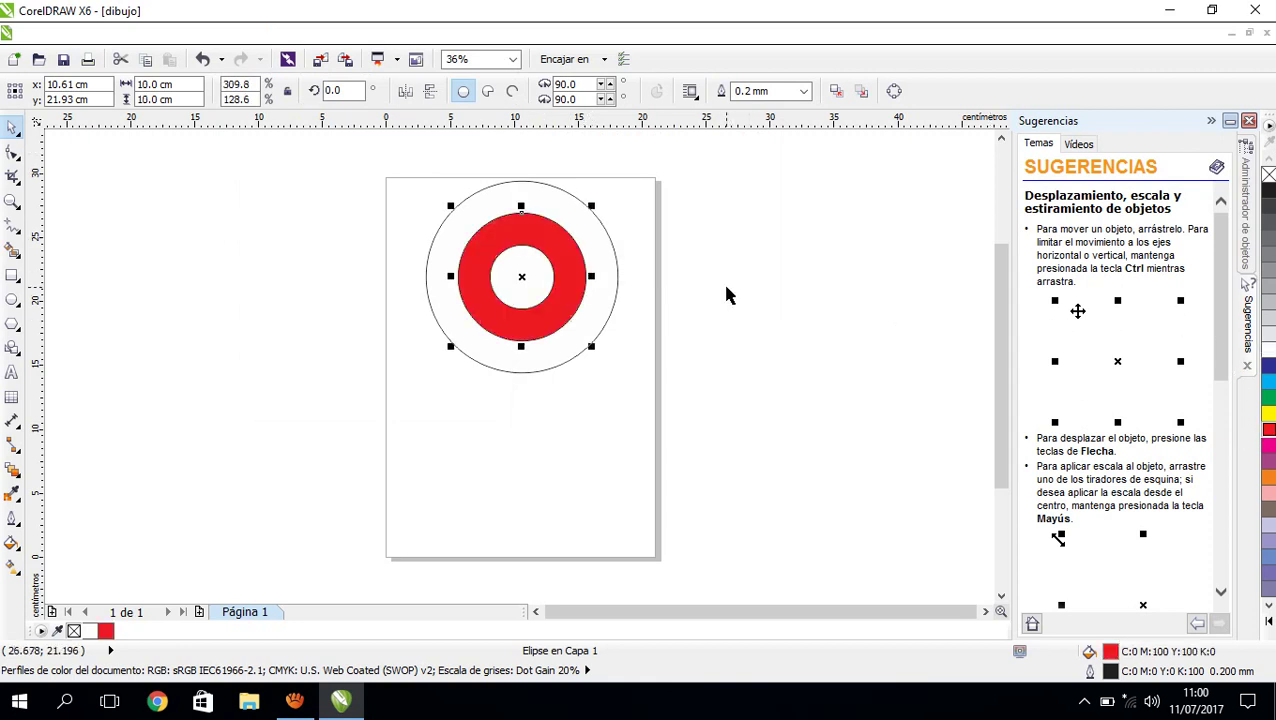
Make a concentric 20 × 20 cm circle from the outer white 15 cm circle.
click(434, 222)
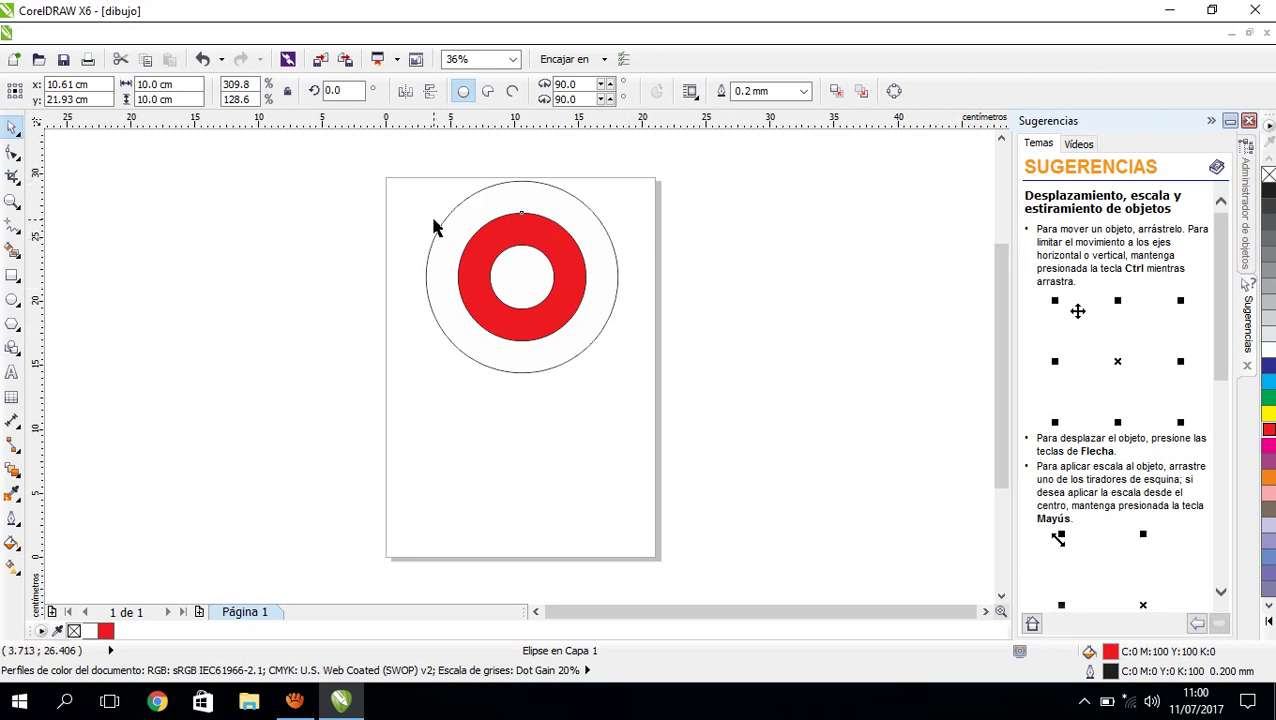
click(438, 228)
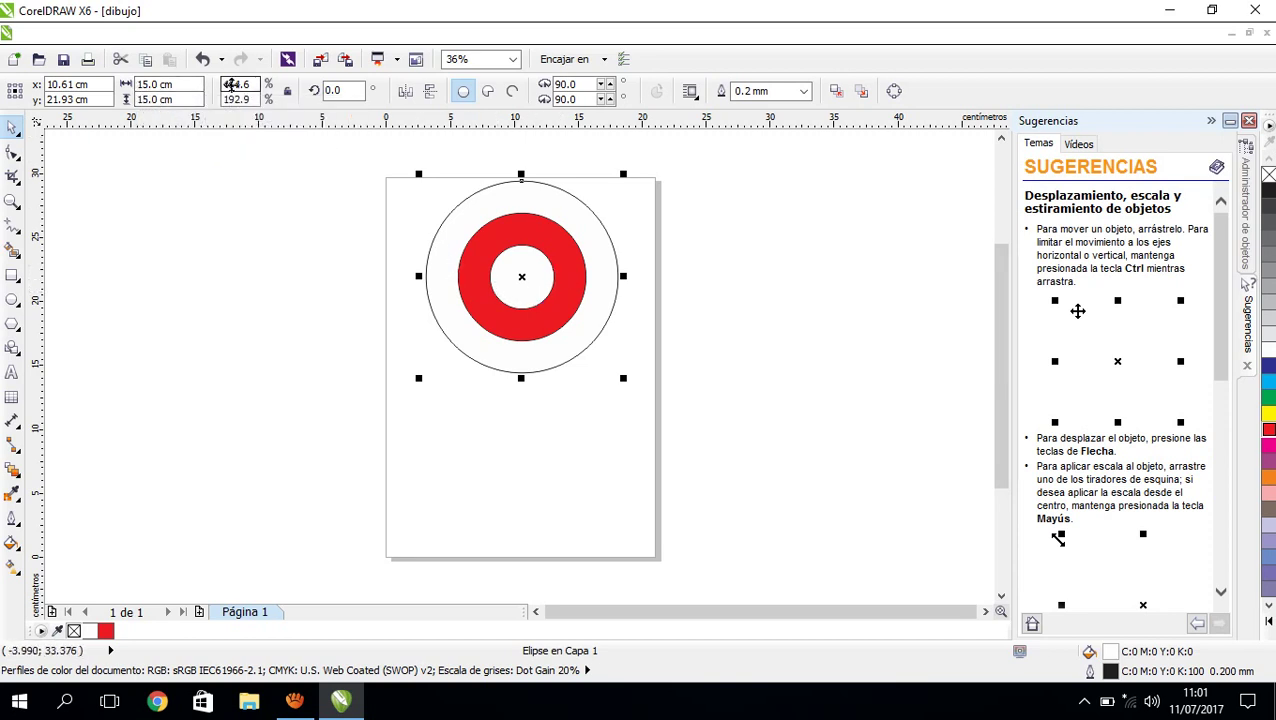
double_click(142, 85)
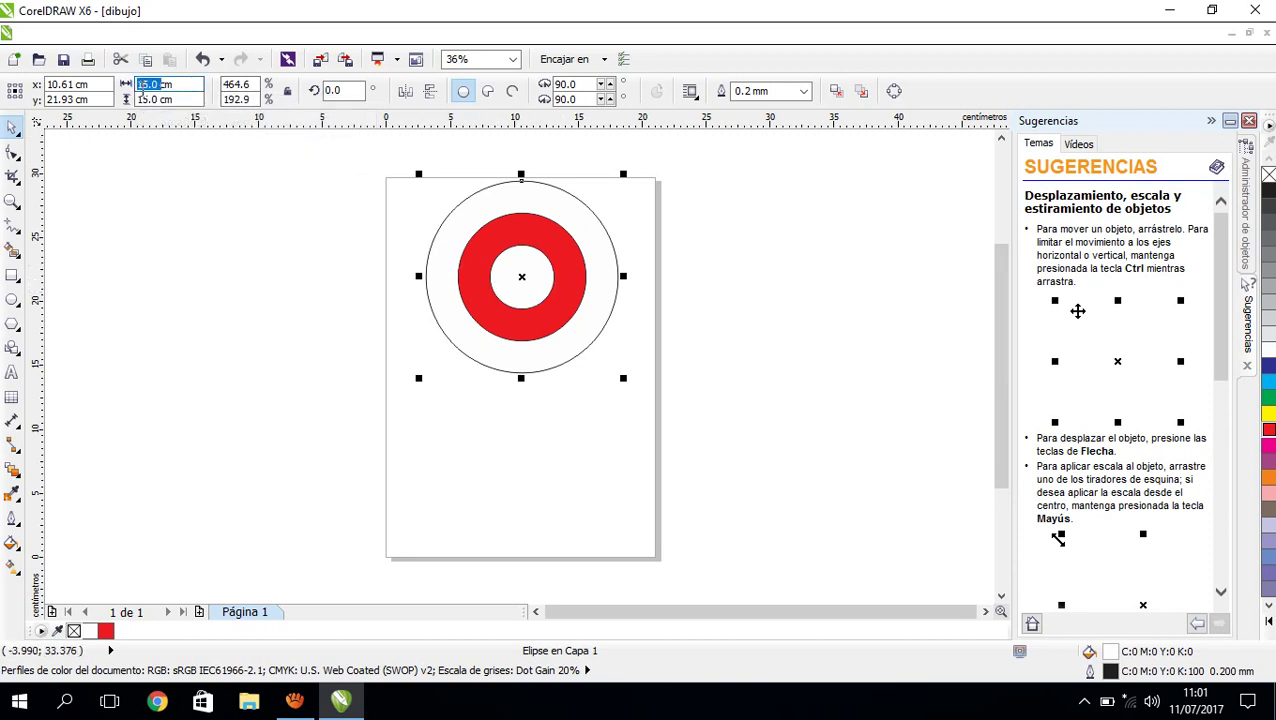
text(20cm)
key(Tab)
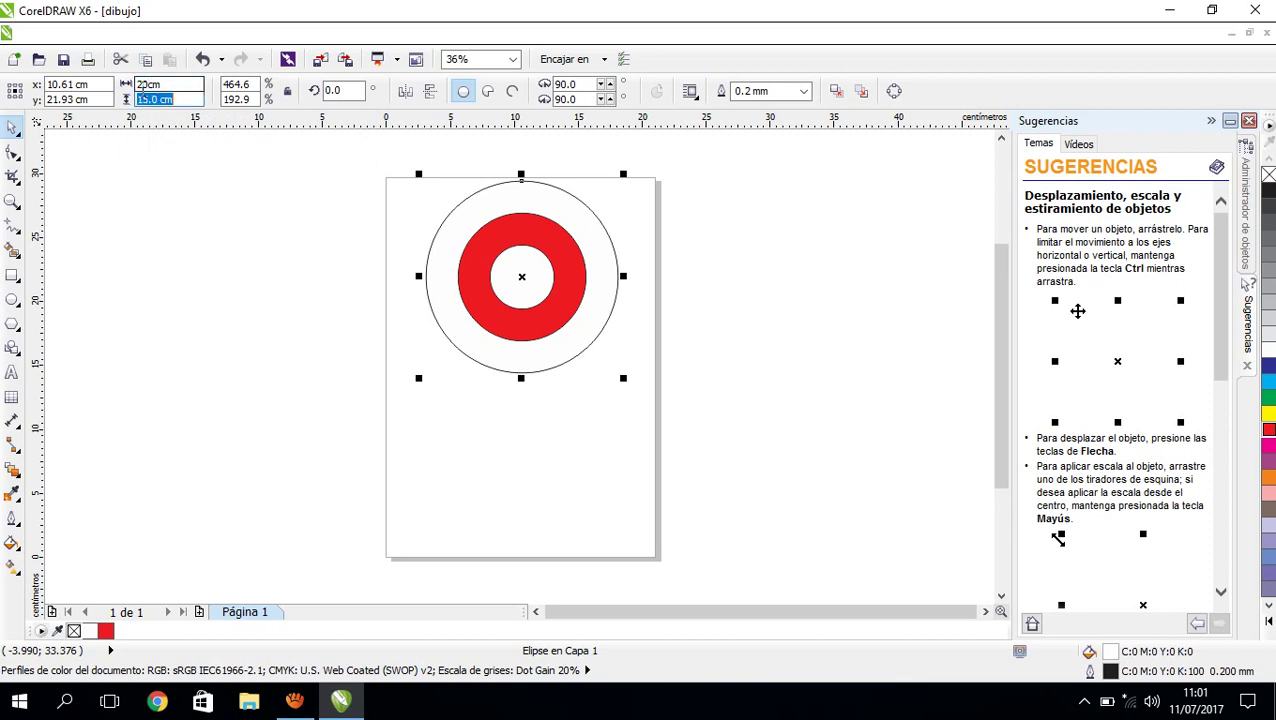
text(20)
key(Return)
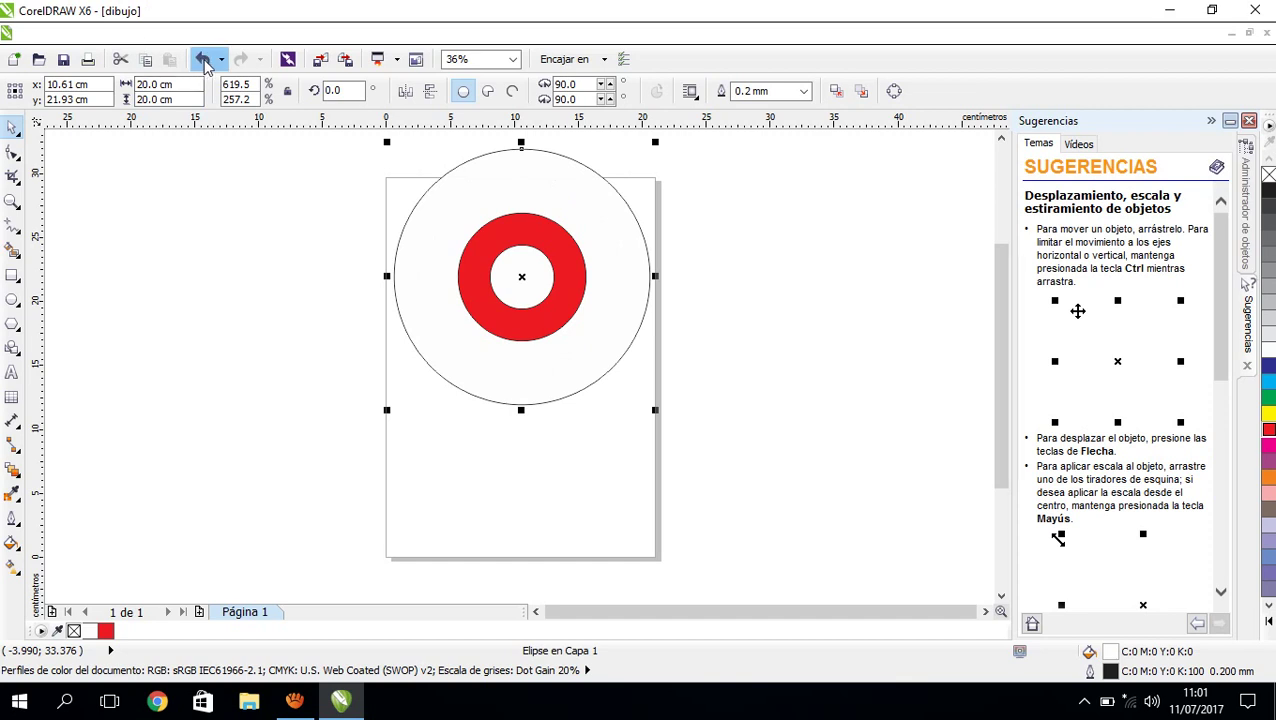
Send the 20 cm circle to the back of the page and fill it with red.
click(243, 37)
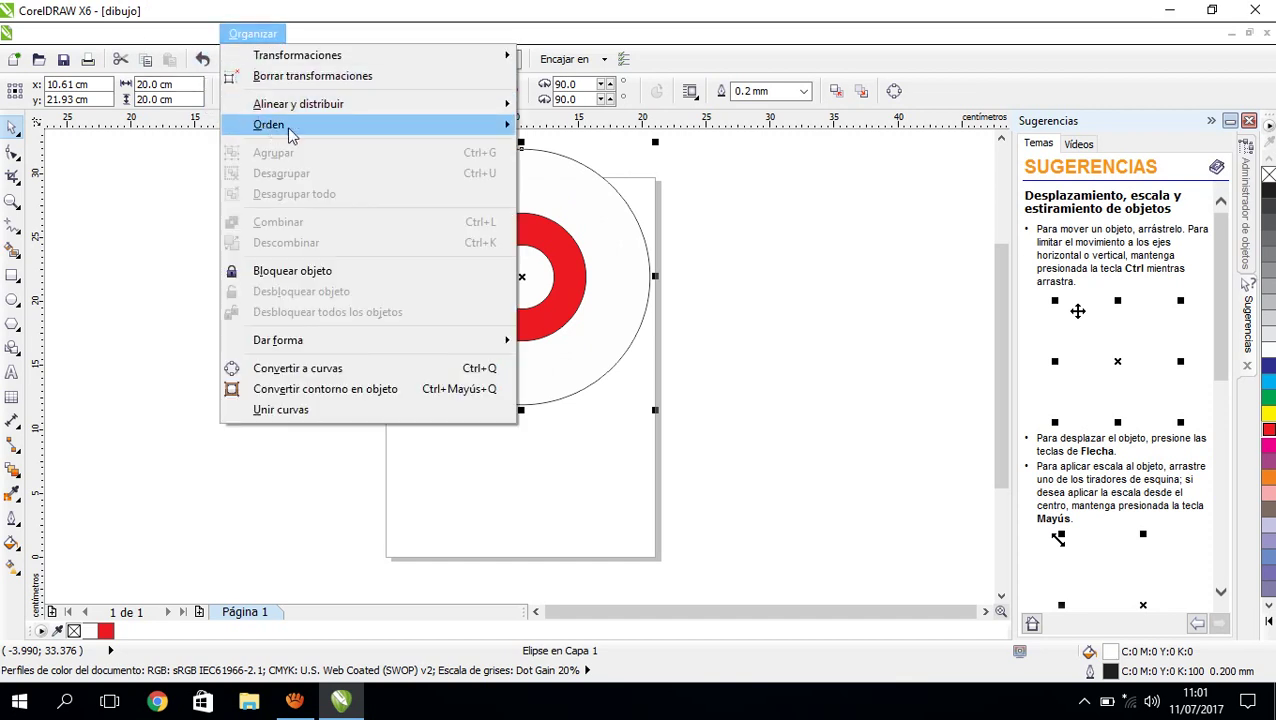
mouse_move(460, 125)
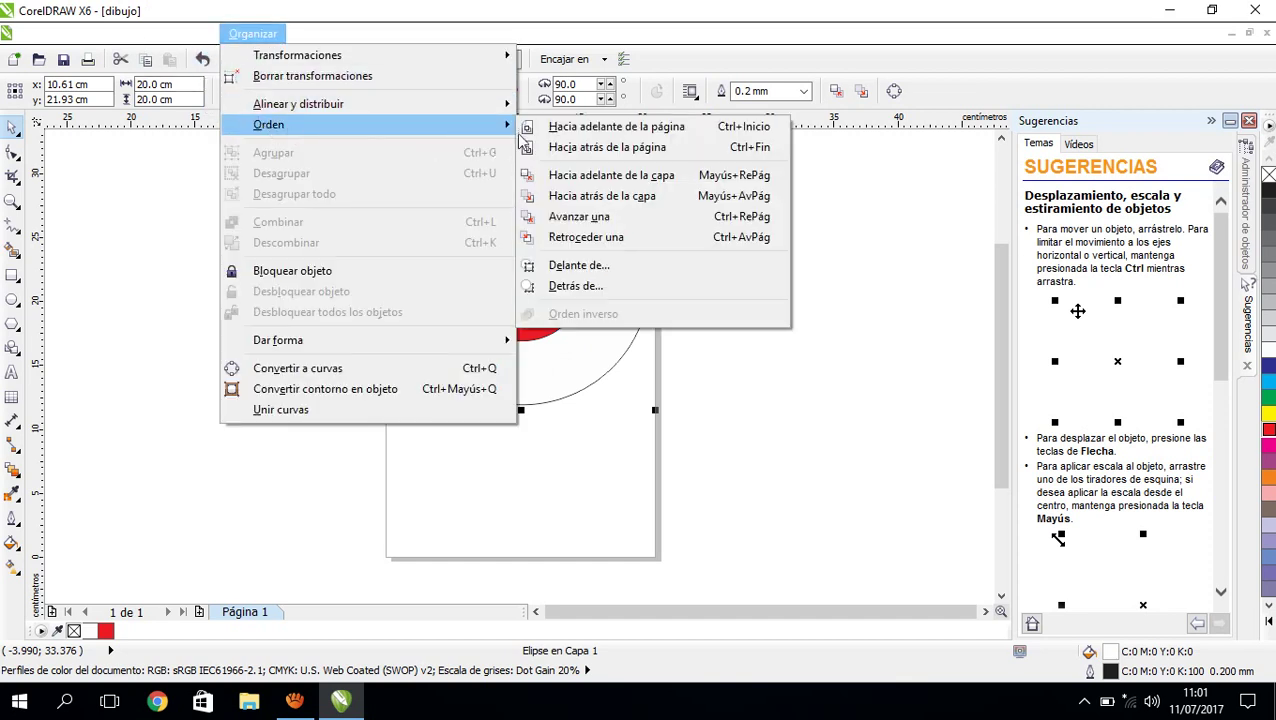
click(615, 148)
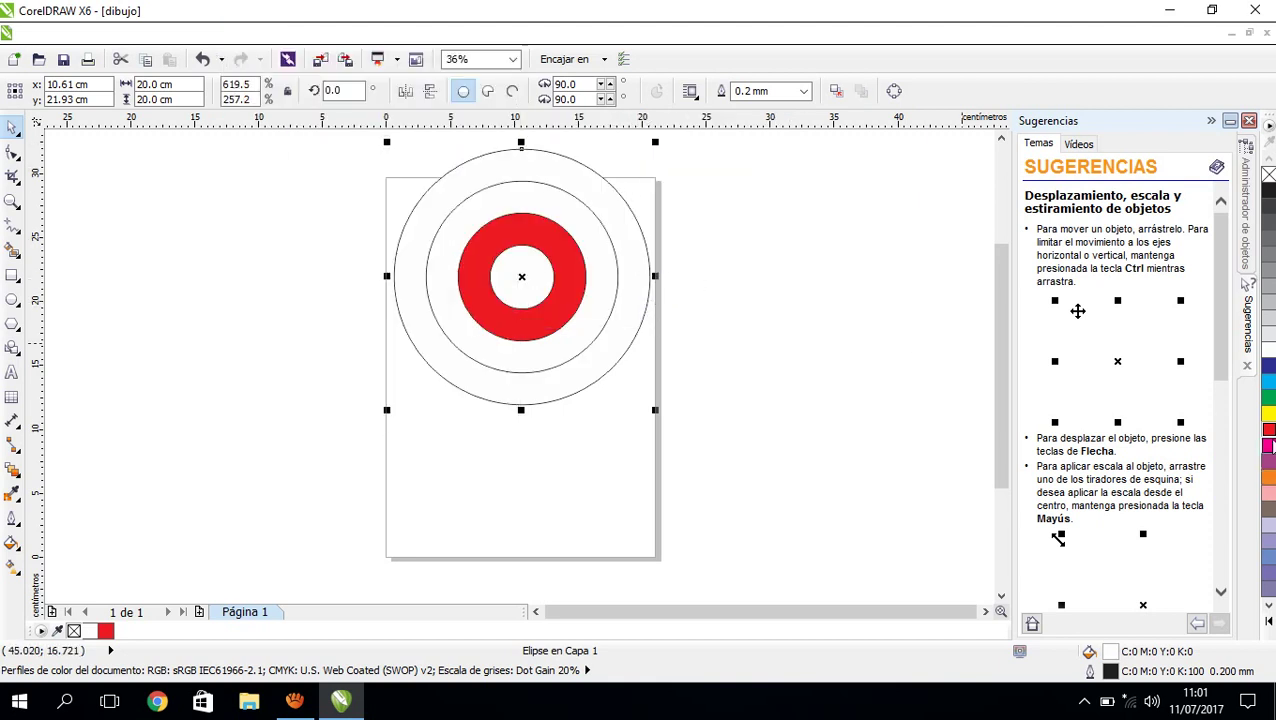
click(1268, 430)
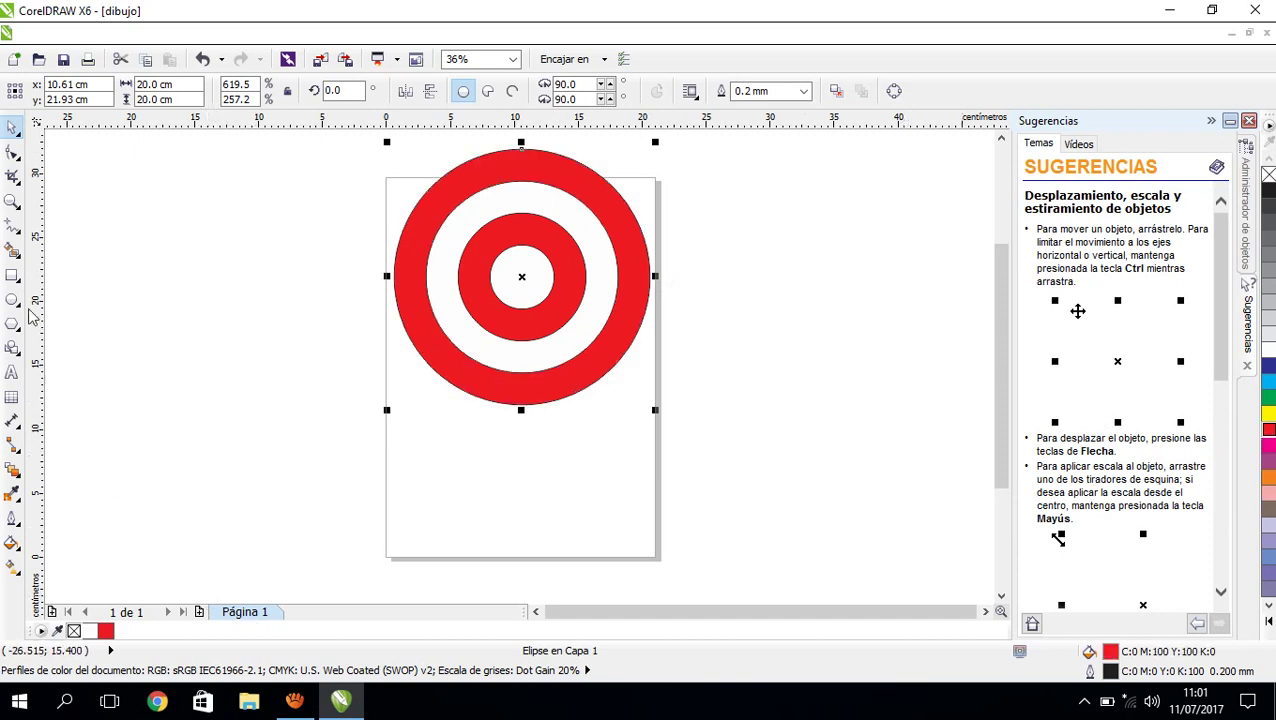
Draw a rectangle about 19.8 × 3.5 cm below the target circles and fill it with red.
click(10, 274)
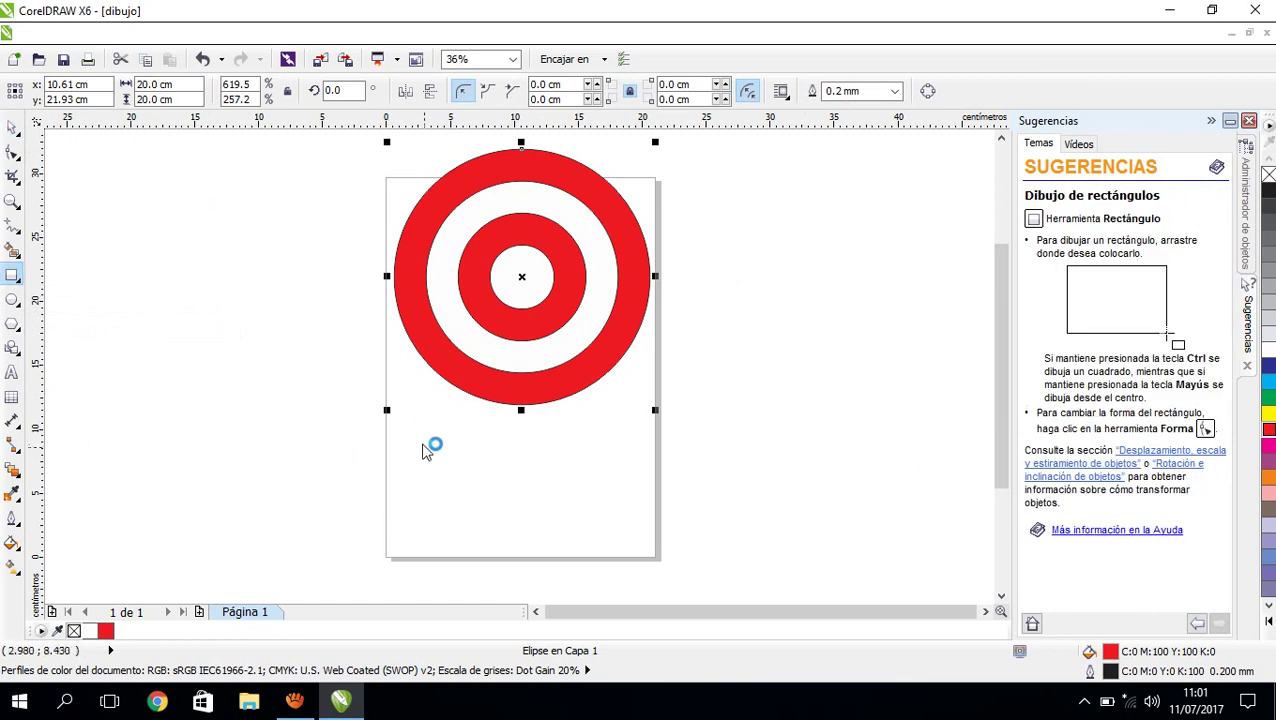
mouse_move(400, 430)
mouse_down()
mouse_move(672, 470)
mouse_move(654, 475)
mouse_up()
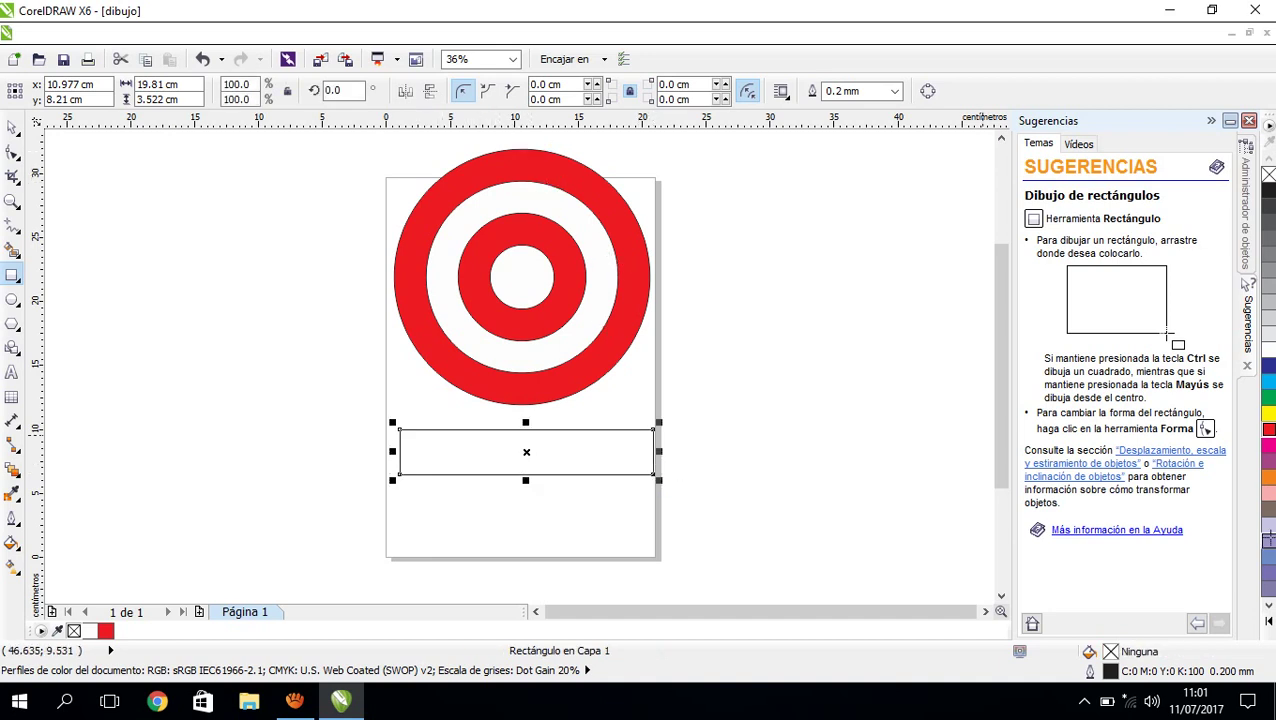
click(1268, 432)
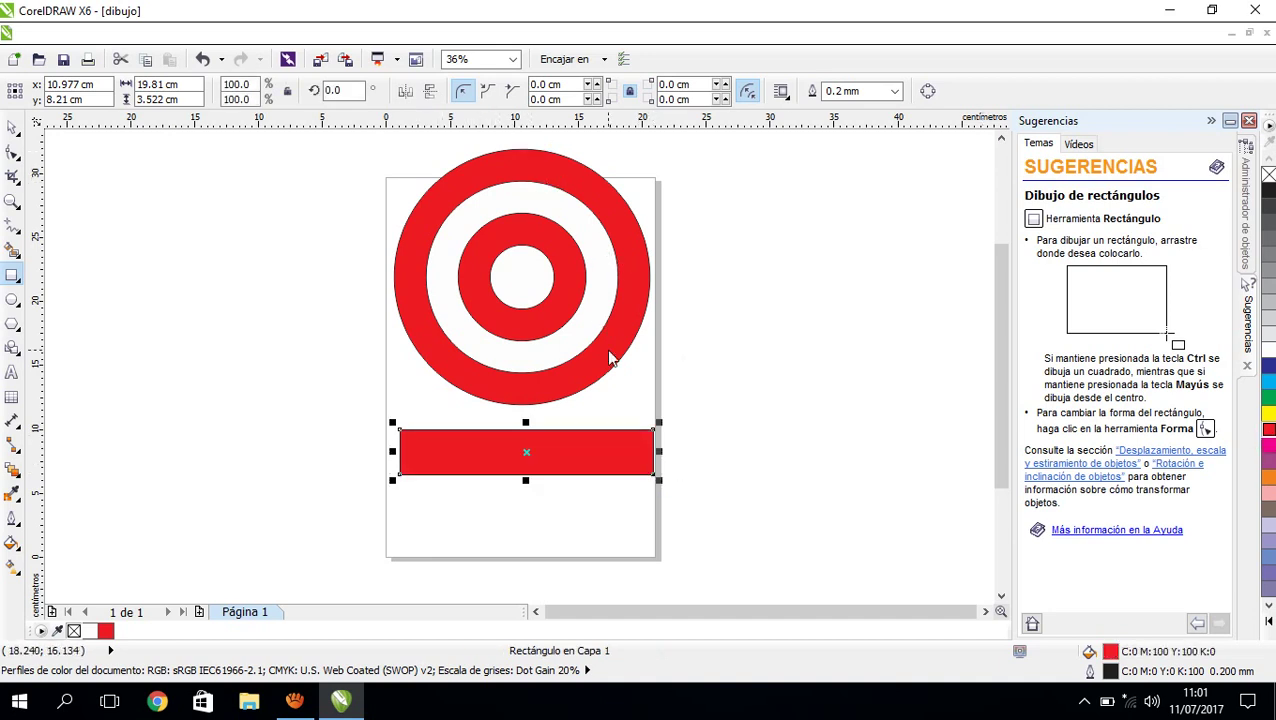
Group the four target circles and the red rectangle into one object.
click(12, 127)
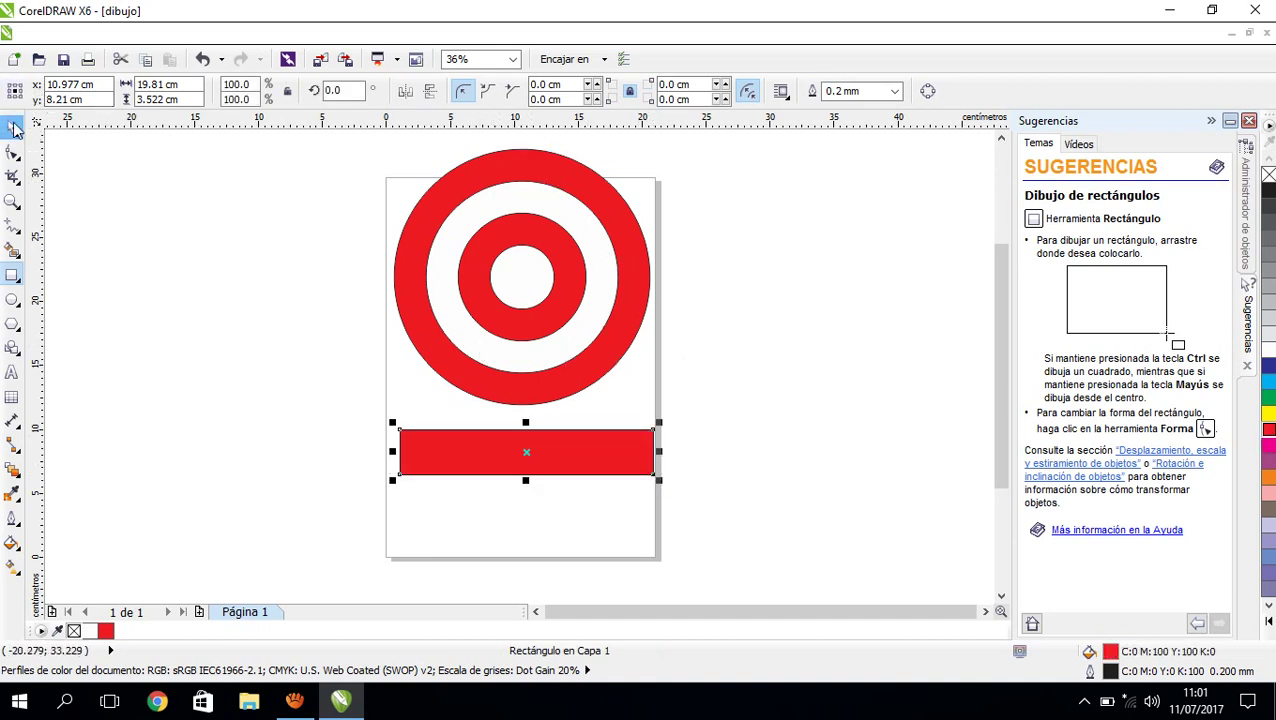
drag(286, 140, 712, 566)
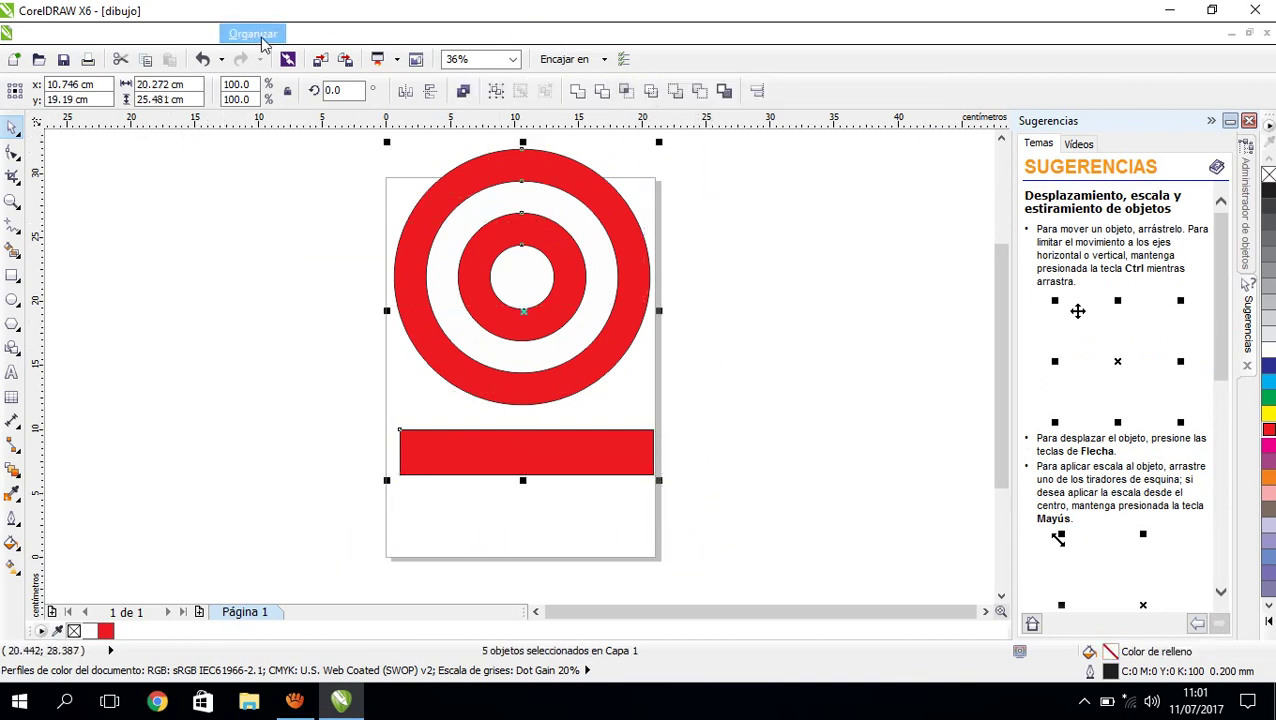
click(262, 33)
click(266, 150)
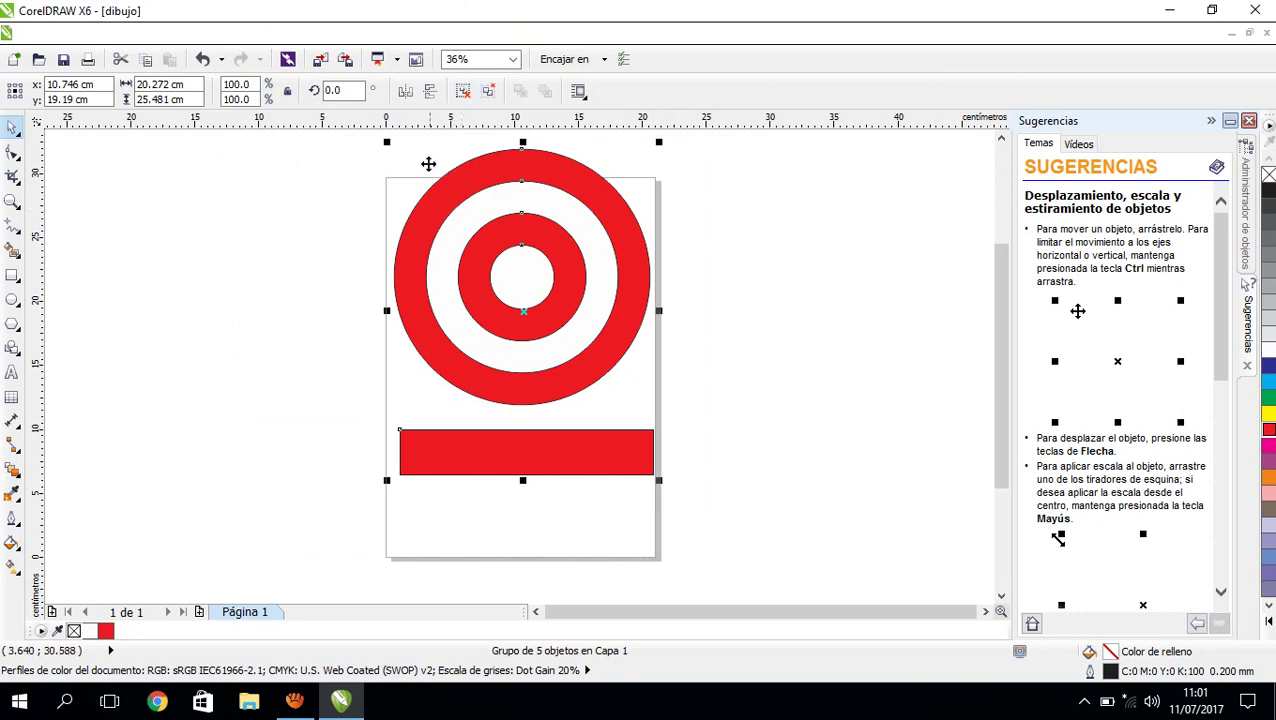
Scale the group down proportionally, place it roughly centred within the page, and deselect it.
drag(388, 147, 456, 233)
drag(480, 289, 450, 287)
click(698, 343)
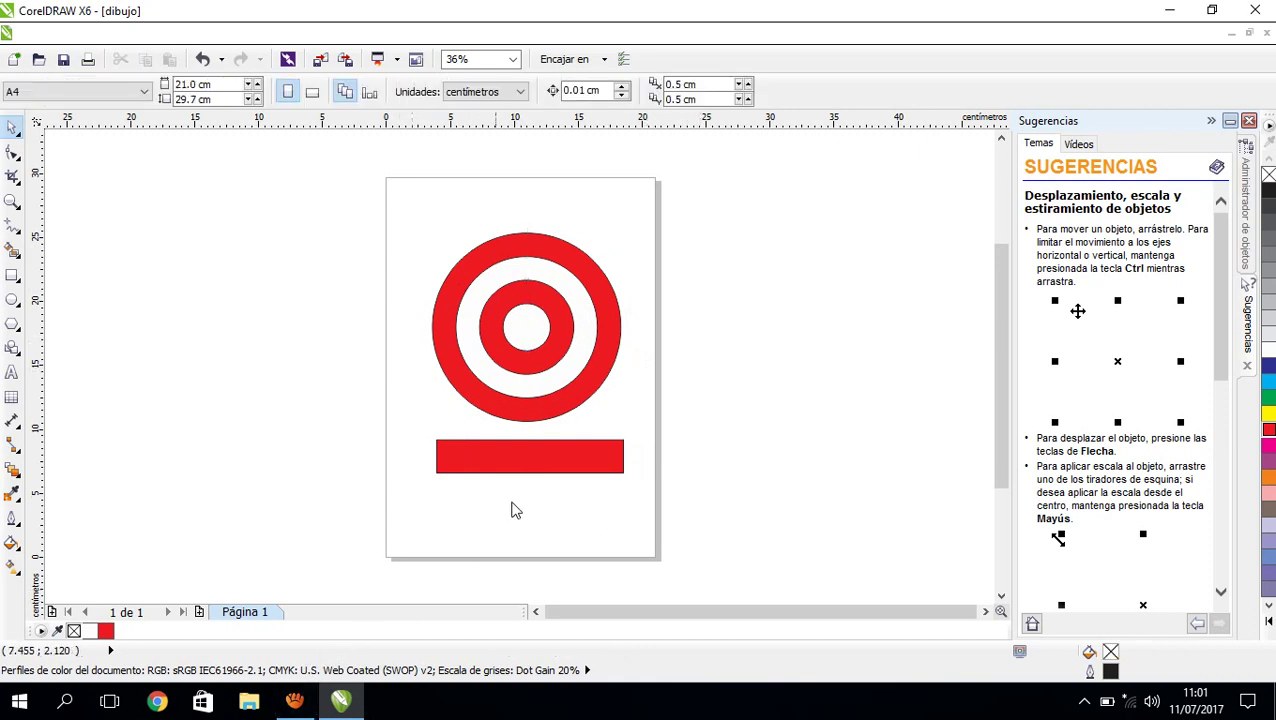
click(297, 703)
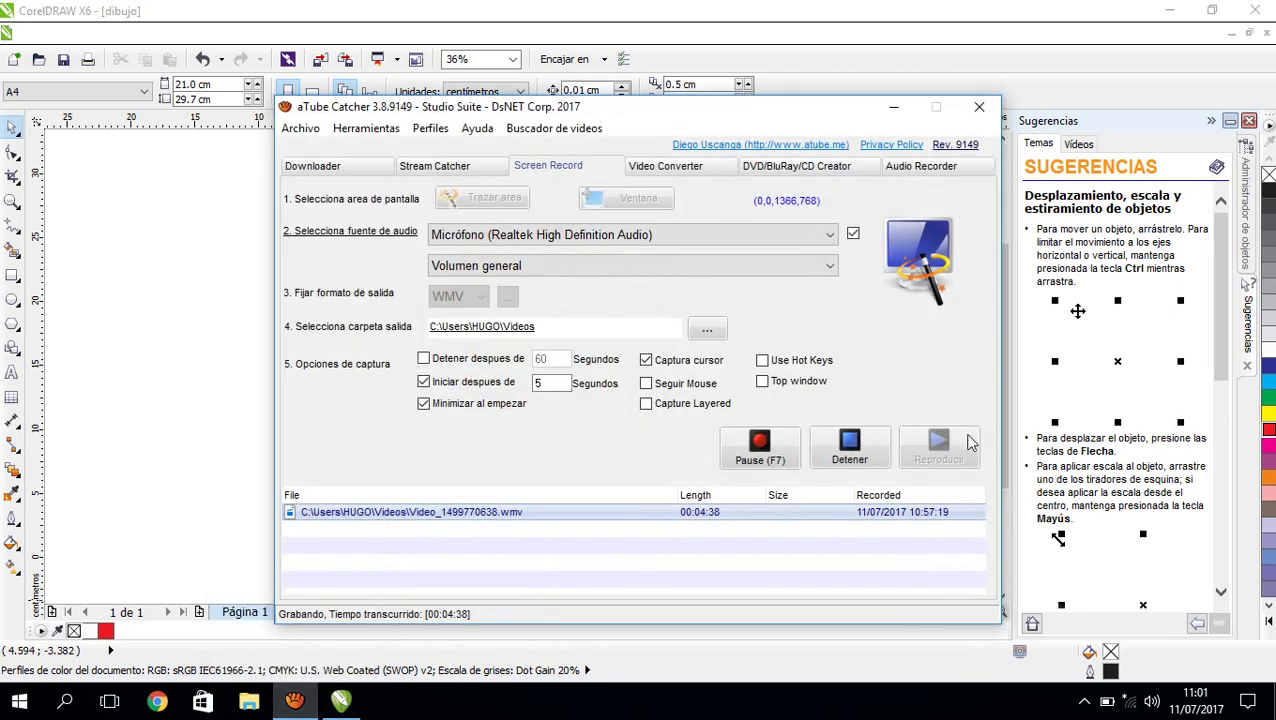